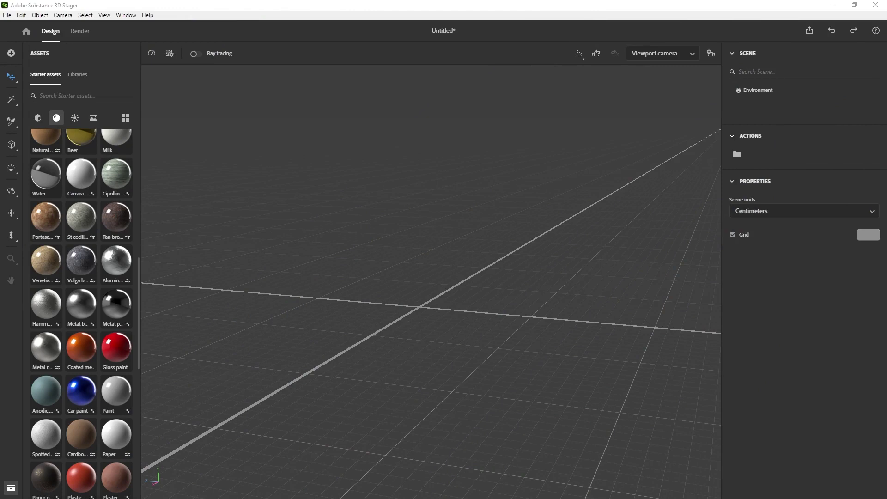
Step: Add the lizard_scene_ready asset to the stage, then zoom in and orbit around the lizard on its branch
{"action": "left_click_drag", "start_coordinate": [645, 211], "coordinate": [408, 313]}
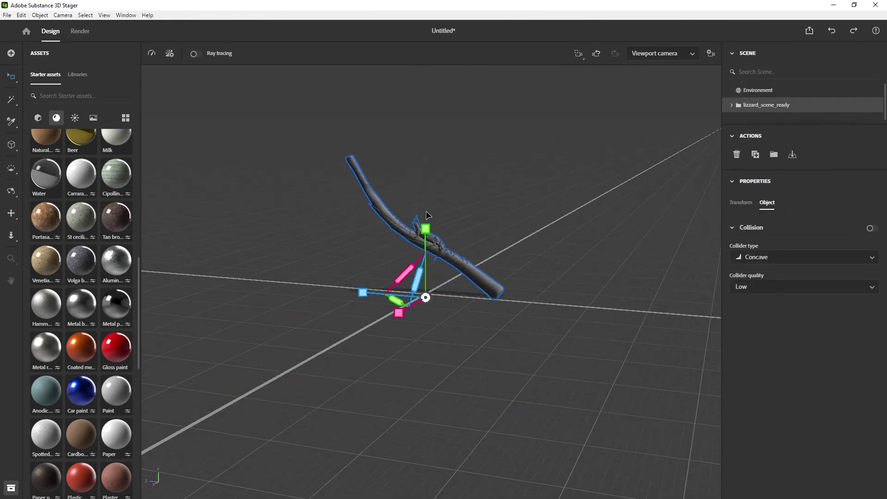
{"action": "left_click", "coordinate": [428, 215]}
{"action": "scroll", "coordinate": [428, 222], "scroll_direction": "up", "scroll_amount": 10}
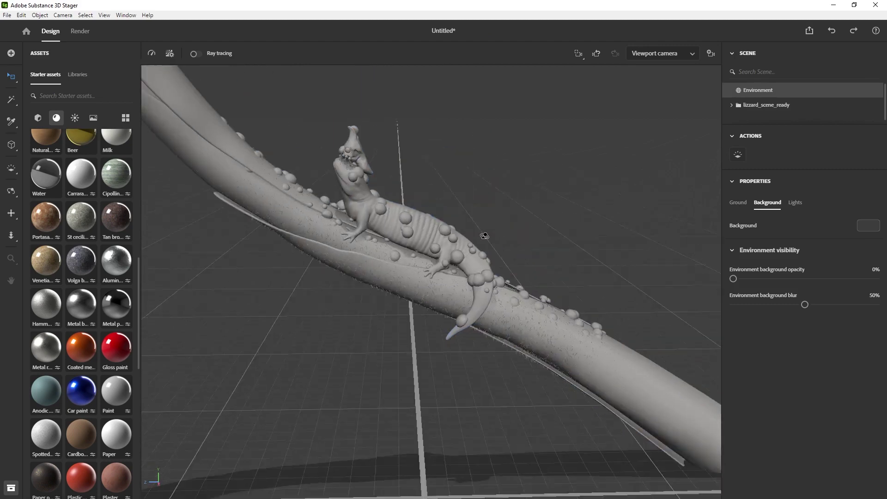
{"action": "scroll", "coordinate": [484, 236], "scroll_direction": "up", "scroll_amount": 10}
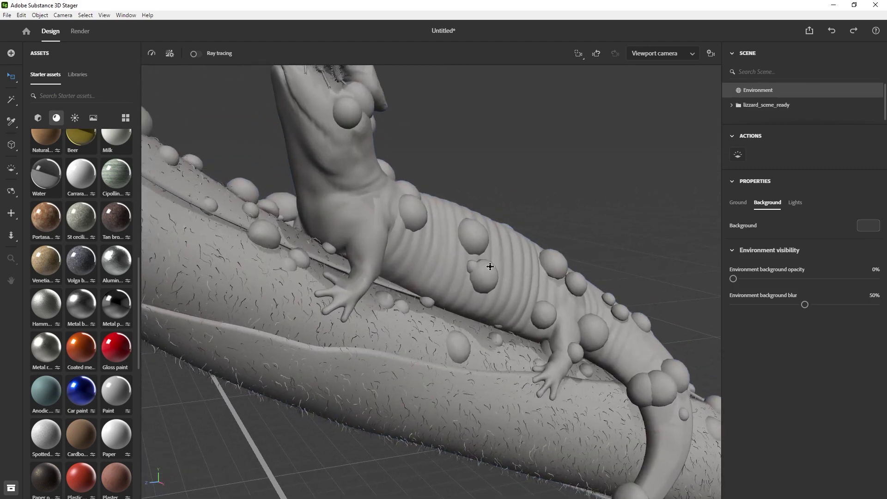
{"action": "scroll", "coordinate": [490, 266], "scroll_direction": "up", "scroll_amount": 2}
{"action": "left_click_drag", "start_coordinate": [460, 224], "coordinate": [679, 207], "text": "alt"}
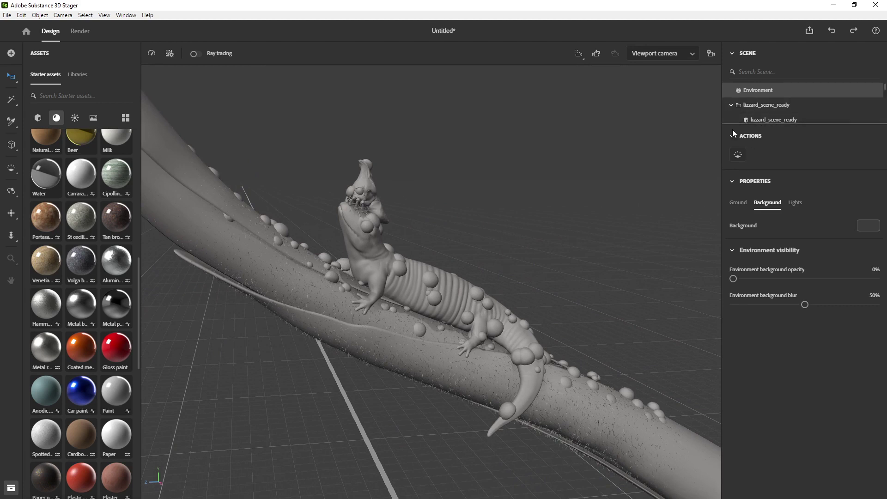
Step: Hide the branch, green fuzz and water drops, leaving only the lizard body visible and selected
{"action": "left_click_drag", "start_coordinate": [734, 124], "coordinate": [743, 273]}
{"action": "left_click", "coordinate": [876, 120]}
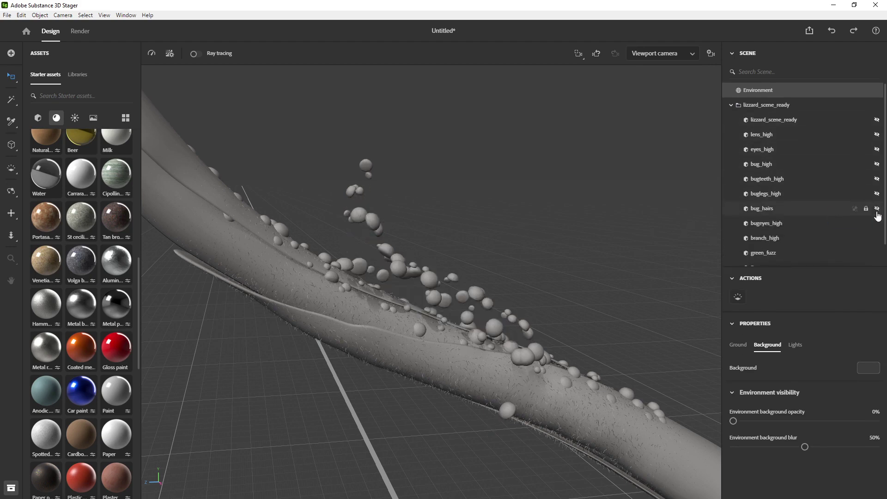
{"action": "scroll", "coordinate": [877, 215], "scroll_direction": "down", "scroll_amount": 1}
{"action": "left_click", "coordinate": [877, 215]}
{"action": "left_click", "coordinate": [877, 229]}
{"action": "left_click", "coordinate": [876, 244]}
{"action": "left_click", "coordinate": [872, 96]}
{"action": "left_click", "coordinate": [774, 96]}
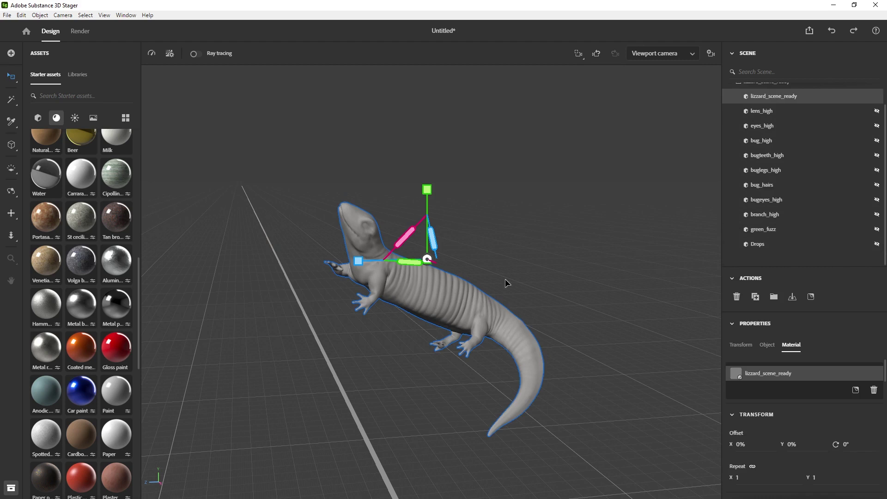
{"action": "scroll", "coordinate": [735, 107], "scroll_direction": "up", "scroll_amount": 1}
{"action": "left_click", "coordinate": [732, 53]}
{"action": "left_click", "coordinate": [620, 240]}
Step: Replace the default studio environment light with an outdoor panorama preset
{"action": "left_click", "coordinate": [733, 53]}
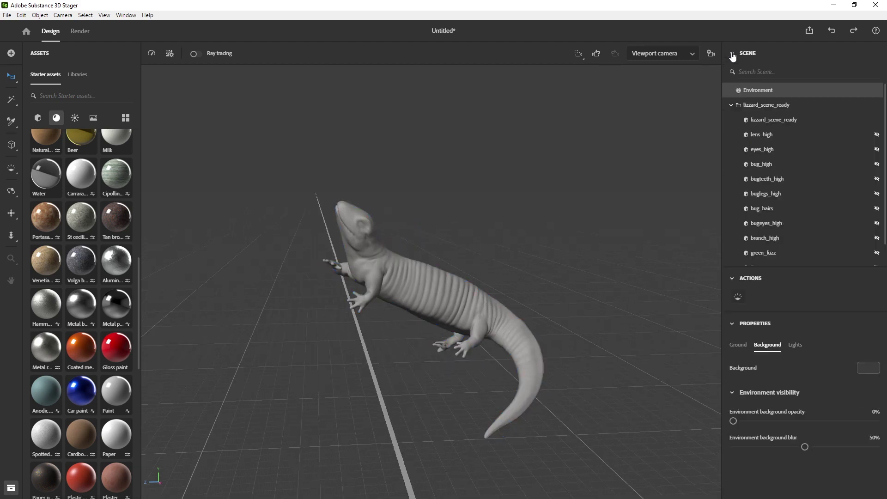
{"action": "left_click", "coordinate": [739, 346]}
{"action": "left_click", "coordinate": [768, 344]}
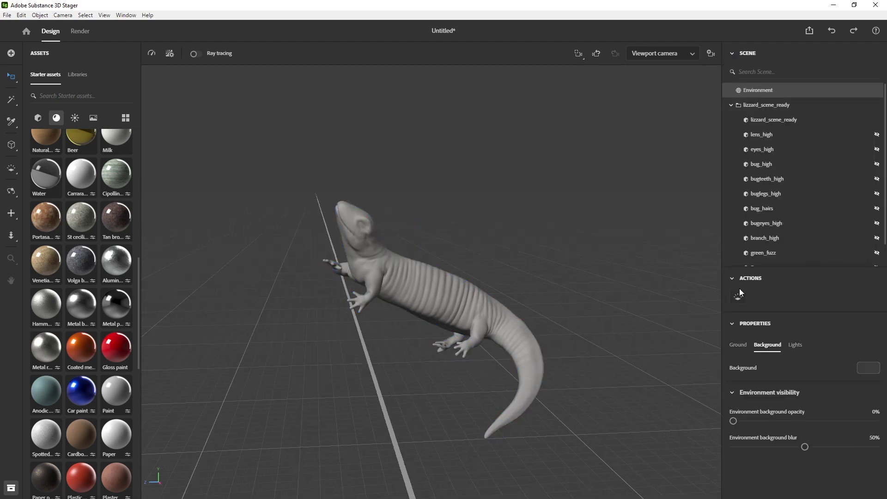
{"action": "left_click", "coordinate": [795, 346]}
{"action": "left_click", "coordinate": [75, 118]}
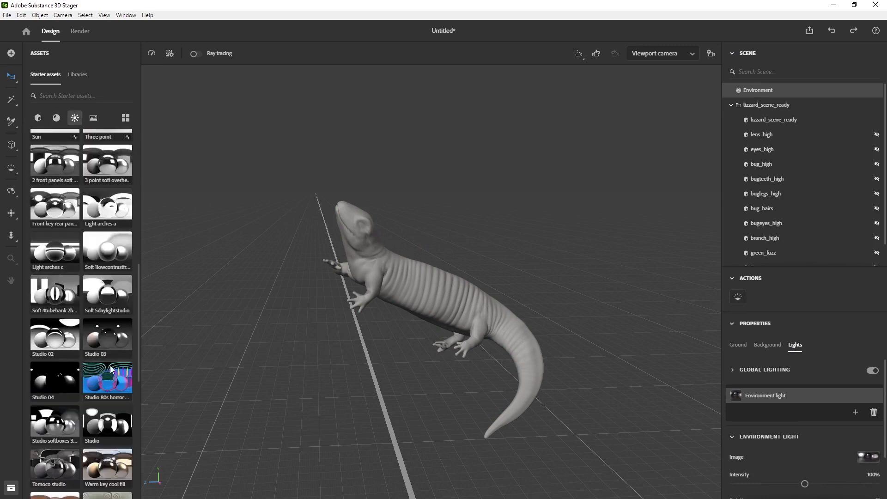
{"action": "scroll", "coordinate": [110, 369], "scroll_direction": "down", "scroll_amount": 10}
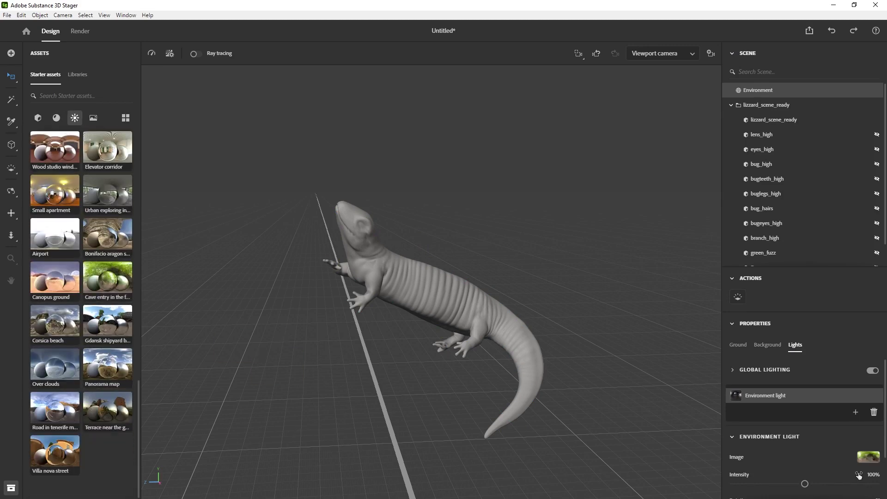
{"action": "scroll", "coordinate": [806, 313], "scroll_direction": "down", "scroll_amount": 3}
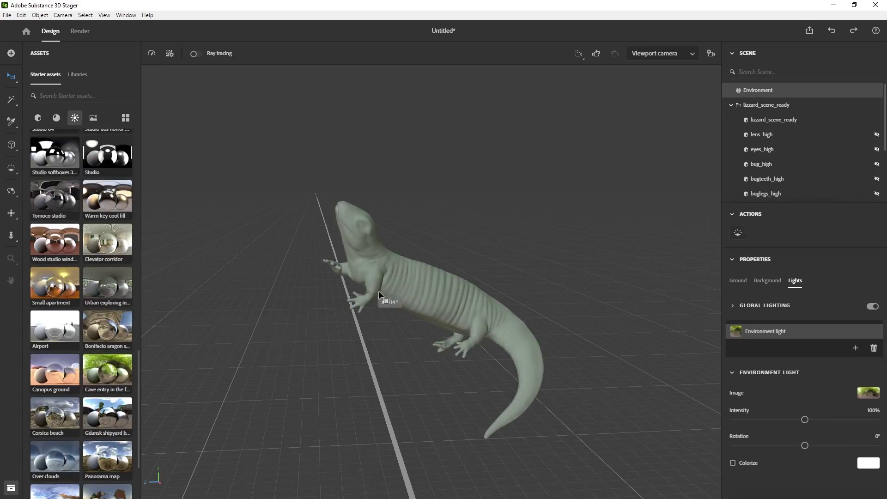
{"action": "scroll", "coordinate": [460, 303], "scroll_direction": "up", "scroll_amount": 5}
{"action": "scroll", "coordinate": [460, 304], "scroll_direction": "down", "scroll_amount": 5}
Step: Check the green-tinted lizard in the ray-traced preview while orbiting, then switch ray tracing off
{"action": "left_click", "coordinate": [196, 53]}
{"action": "mouse_move", "coordinate": [531, 221]}
{"action": "left_mouse_down", "text": "alt"}
{"action": "mouse_move", "coordinate": [490, 234]}
{"action": "mouse_move", "coordinate": [592, 241]}
{"action": "left_mouse_up", "text": "alt"}
{"action": "left_click", "coordinate": [195, 54]}
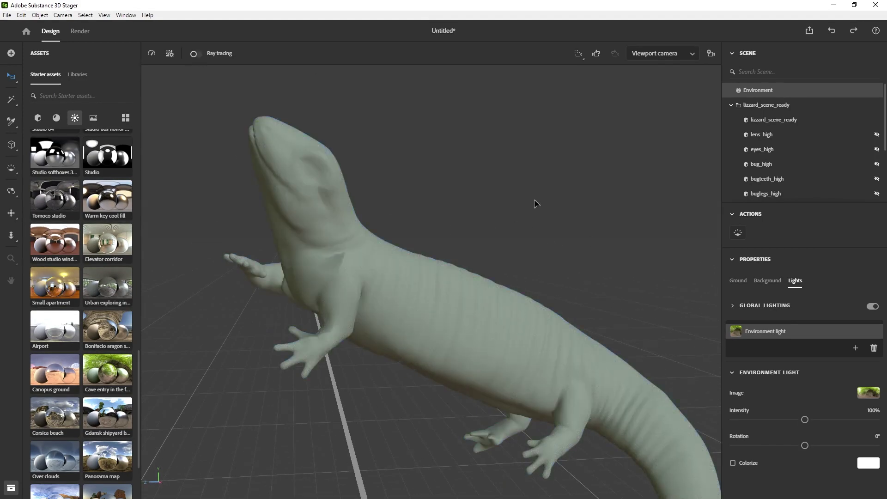
Step: Apply the Subsurface basic material preset to the lizard
{"action": "left_click", "coordinate": [462, 278]}
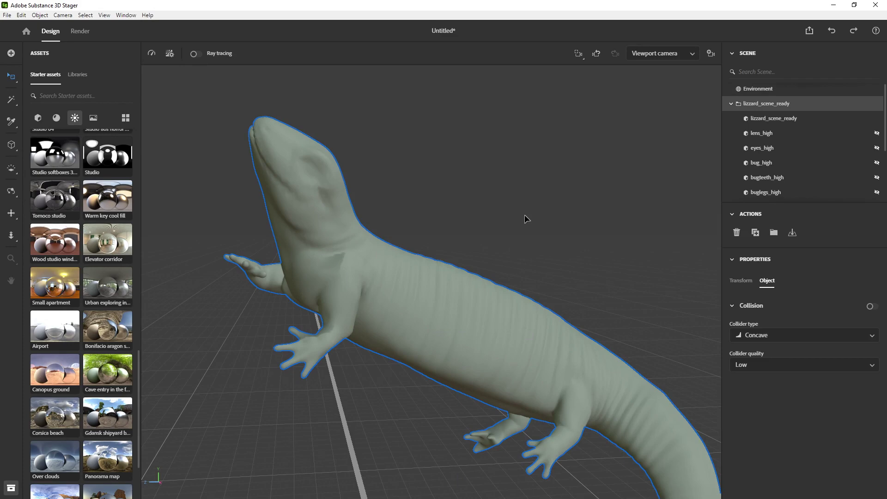
{"action": "left_click", "coordinate": [494, 256]}
{"action": "left_click", "coordinate": [492, 299]}
{"action": "left_click", "coordinate": [56, 118]}
{"action": "scroll", "coordinate": [94, 213], "scroll_direction": "up", "scroll_amount": 10}
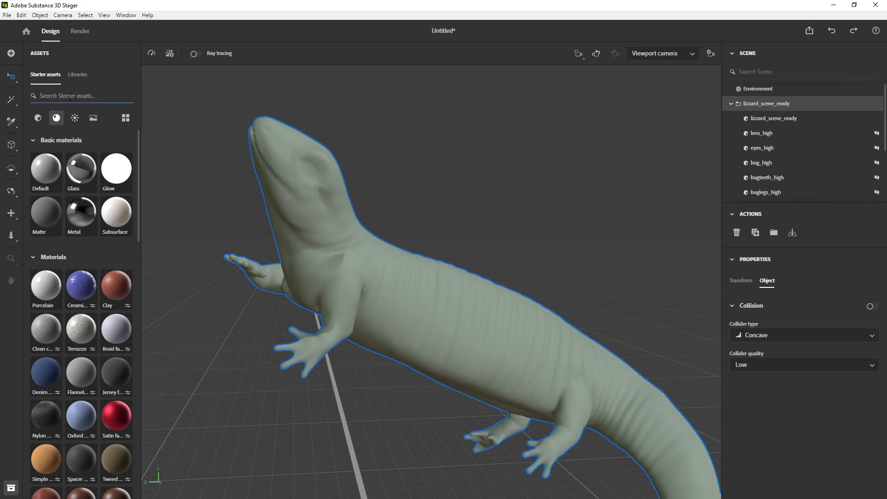
{"action": "key", "text": "BackSpace"}
{"action": "key", "text": "BackSpace"}
{"action": "key", "text": "BackSpace"}
{"action": "left_click_drag", "start_coordinate": [384, 288], "coordinate": [385, 288]}
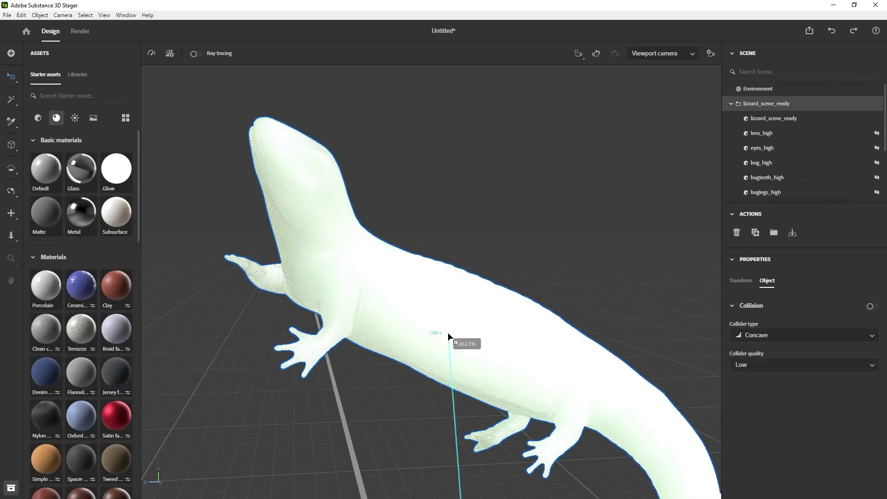
Step: Select the lizard body mesh to edit its Subsurface material settings
{"action": "left_click", "coordinate": [767, 281]}
{"action": "left_click", "coordinate": [774, 119]}
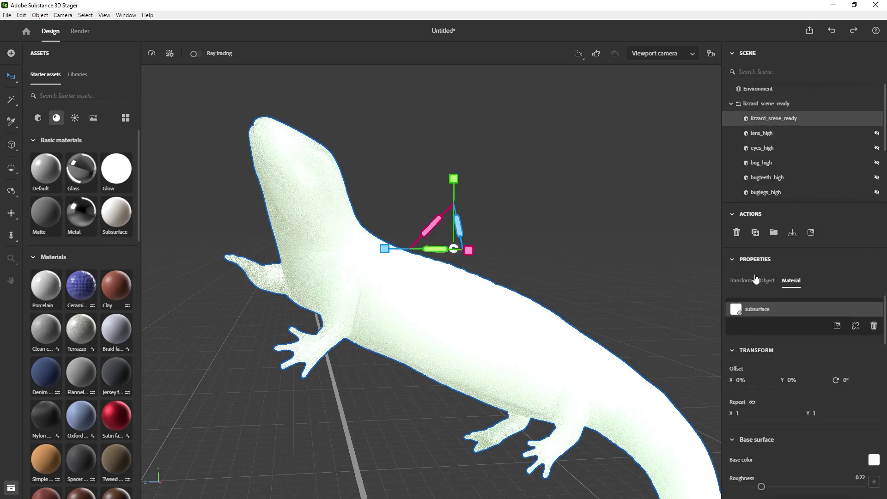
{"action": "left_click", "coordinate": [732, 54]}
{"action": "left_click_drag", "start_coordinate": [590, 204], "coordinate": [564, 184], "text": "alt"}
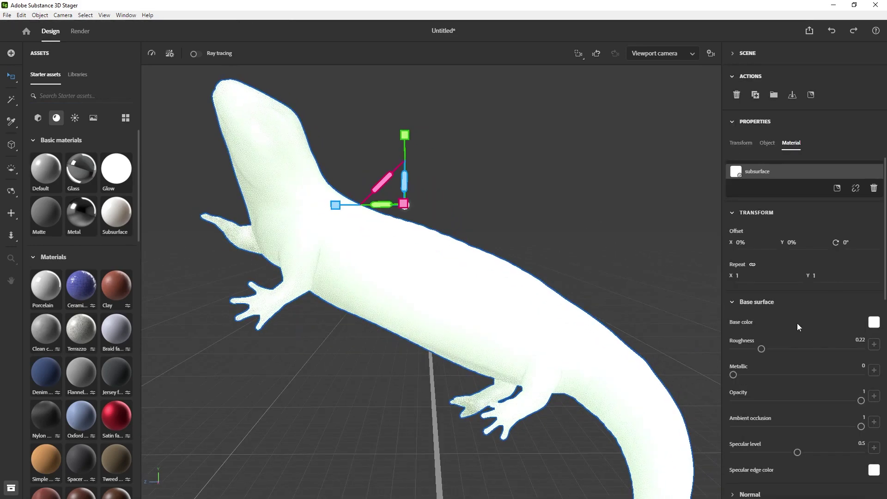
{"action": "scroll", "coordinate": [791, 314], "scroll_direction": "down", "scroll_amount": 2}
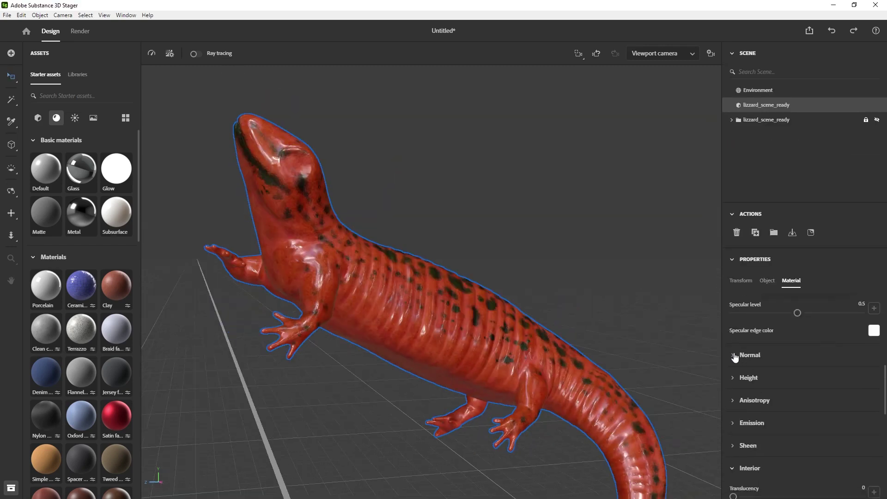
Step: Expand the normal map settings and tune the subsurface scattering distance to 0.29
{"action": "left_click", "coordinate": [735, 356]}
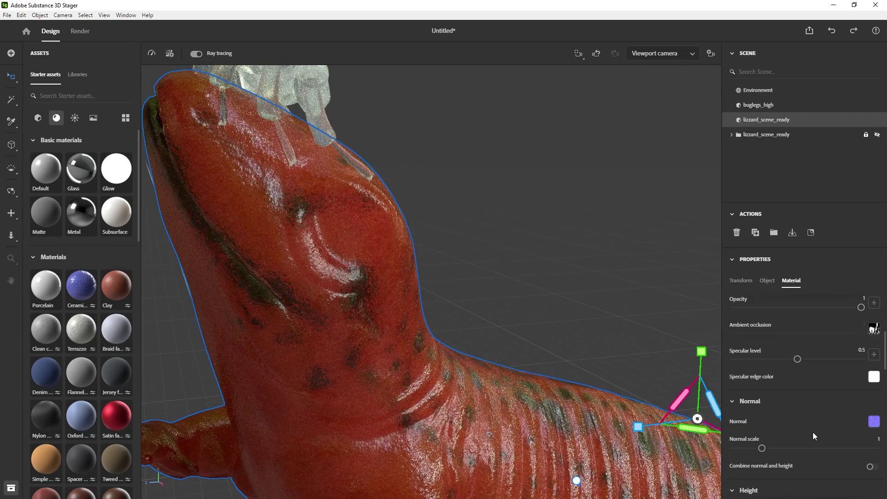
{"action": "scroll", "coordinate": [813, 432], "scroll_direction": "down", "scroll_amount": 5}
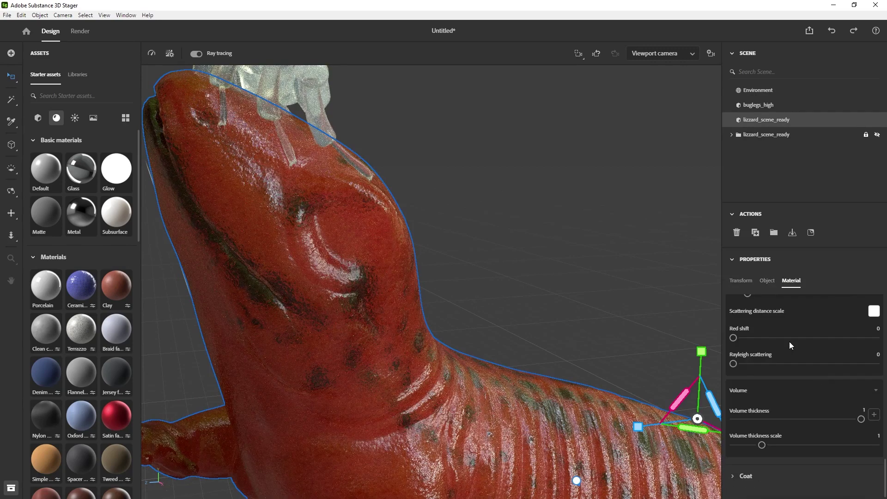
{"action": "left_click_drag", "start_coordinate": [745, 340], "coordinate": [734, 340]}
{"action": "left_click_drag", "start_coordinate": [461, 426], "coordinate": [471, 262], "text": "alt"}
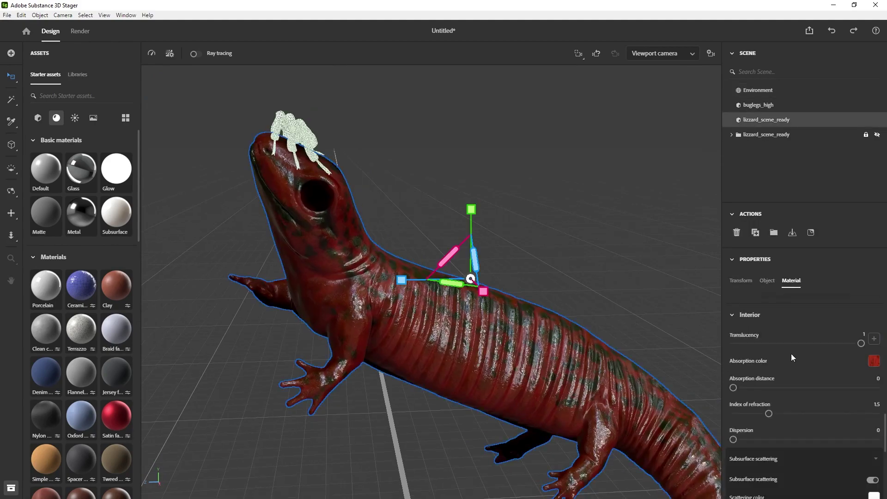
{"action": "left_click_drag", "start_coordinate": [733, 388], "coordinate": [738, 388]}
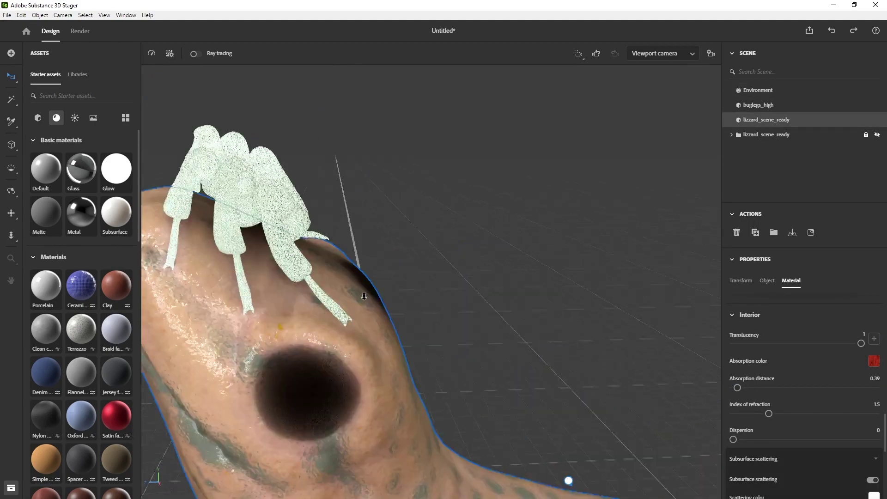
{"action": "scroll", "coordinate": [745, 466], "scroll_direction": "down", "scroll_amount": 5}
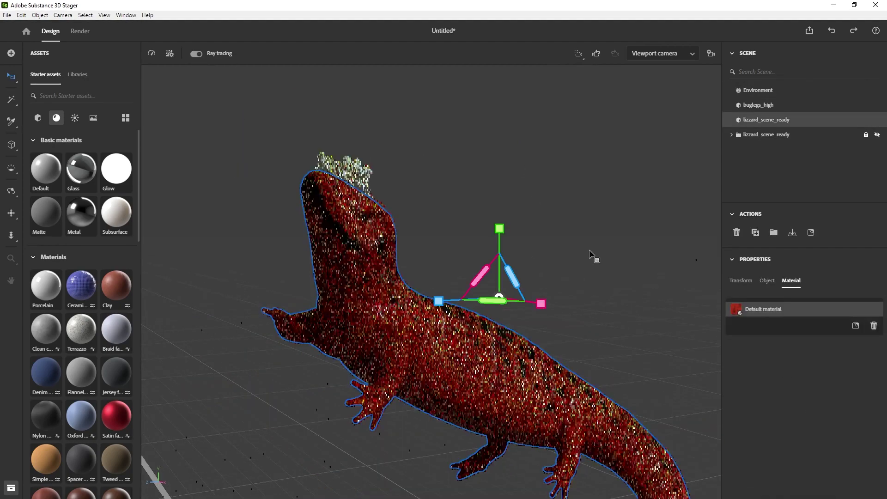
{"action": "left_click_drag", "start_coordinate": [735, 339], "coordinate": [738, 340]}
{"action": "scroll", "coordinate": [815, 364], "scroll_direction": "up", "scroll_amount": 3}
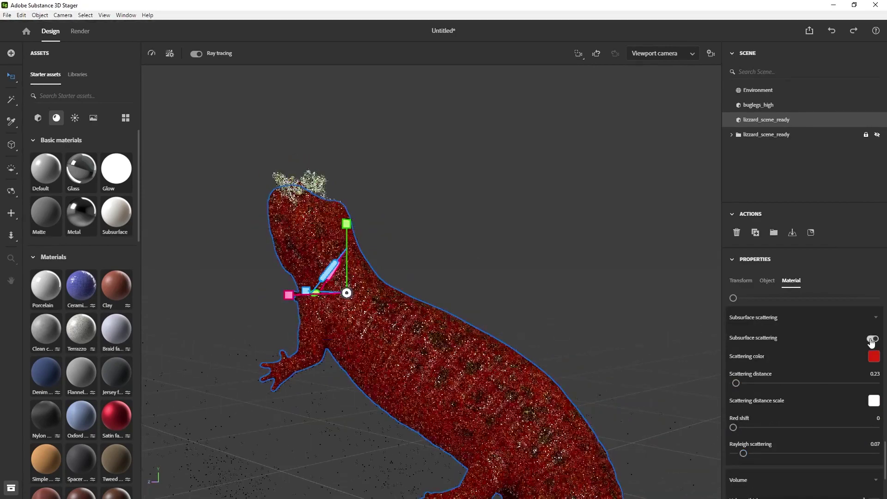
{"action": "scroll", "coordinate": [843, 341], "scroll_direction": "up", "scroll_amount": 3}
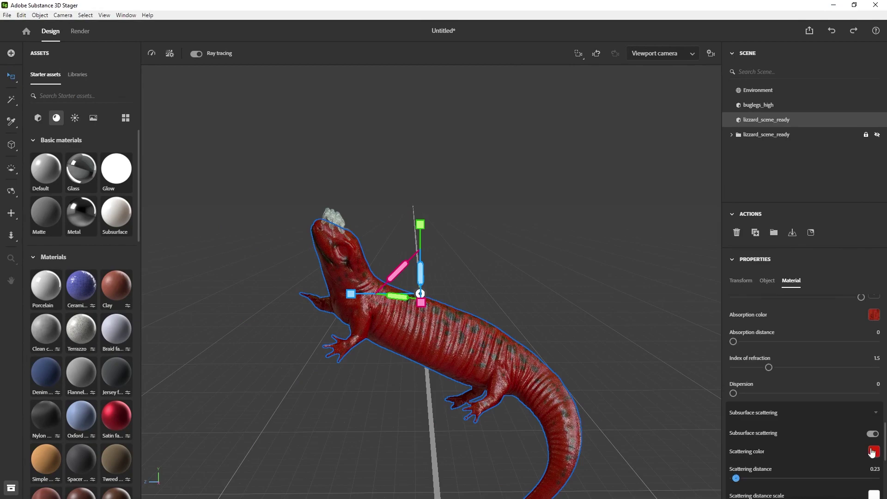
Step: Give the scattering a red colour, preview it ray-traced, and load a texture file into the material
{"action": "left_click", "coordinate": [874, 451]}
{"action": "left_click", "coordinate": [828, 174]}
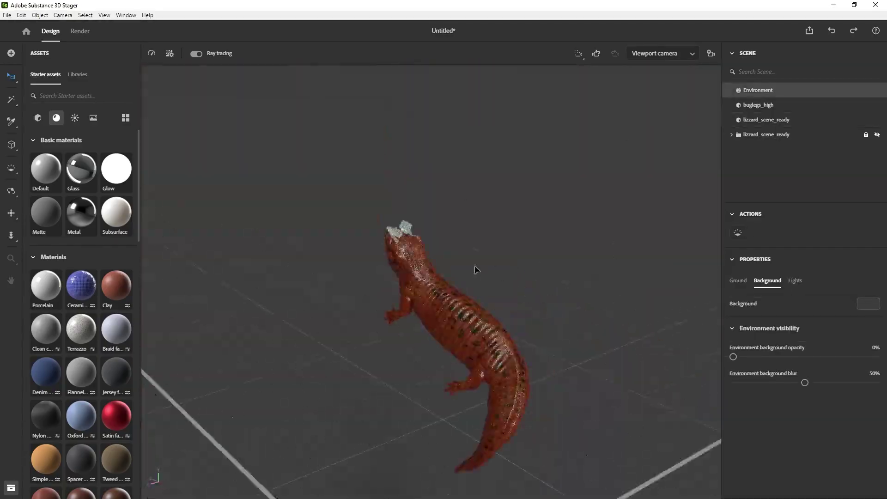
{"action": "scroll", "coordinate": [506, 253], "scroll_direction": "up", "scroll_amount": 5}
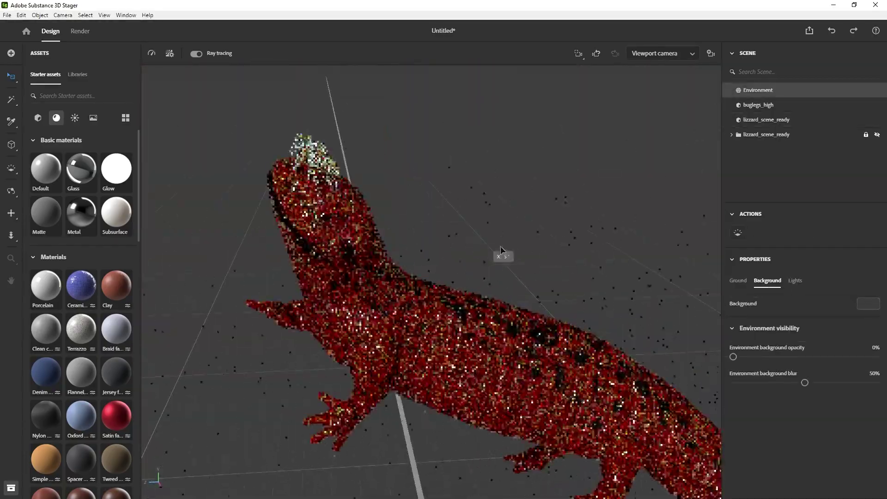
{"action": "left_click", "coordinate": [196, 54]}
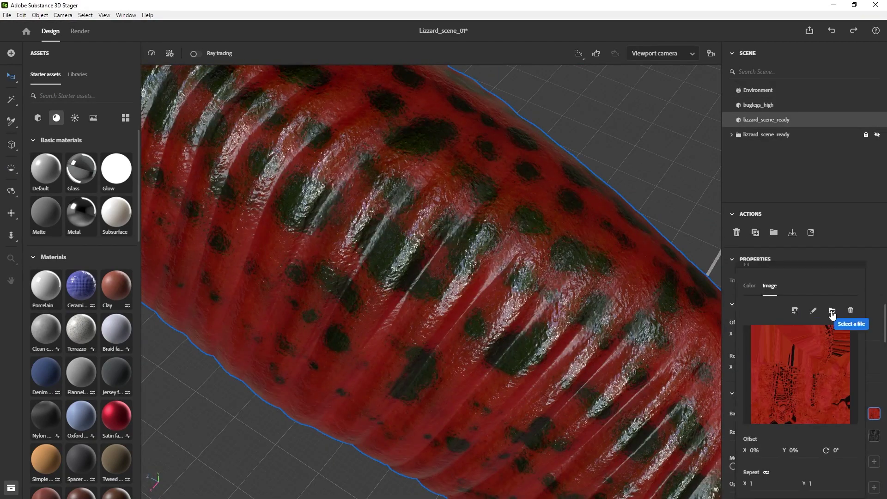
{"action": "left_click", "coordinate": [833, 311]}
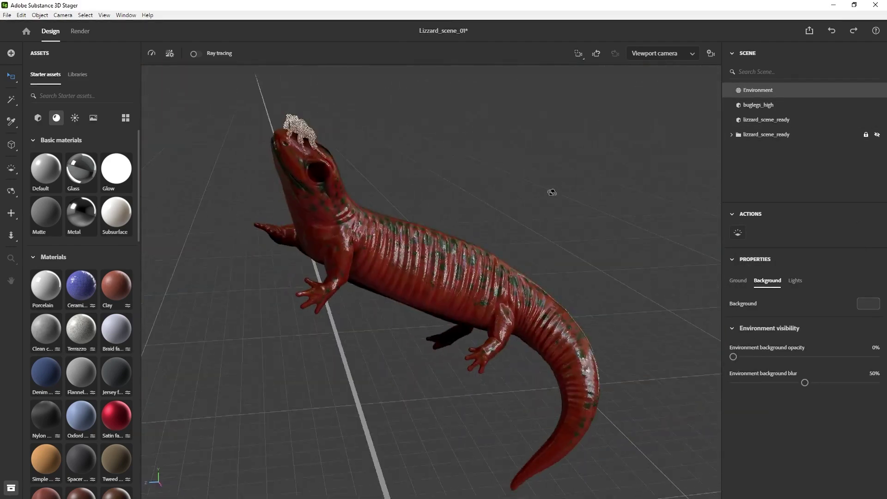
Step: Move bug_high and the other bug parts out of the lizzard_scene_ready folder
{"action": "left_click", "coordinate": [732, 135]}
{"action": "left_click_drag", "start_coordinate": [763, 194], "coordinate": [767, 116]}
{"action": "scroll", "coordinate": [785, 166], "scroll_direction": "up", "scroll_amount": 2}
{"action": "mouse_move", "coordinate": [786, 167]}
{"action": "left_mouse_down"}
{"action": "mouse_move", "coordinate": [778, 135]}
{"action": "mouse_move", "coordinate": [778, 179]}
{"action": "left_mouse_up"}
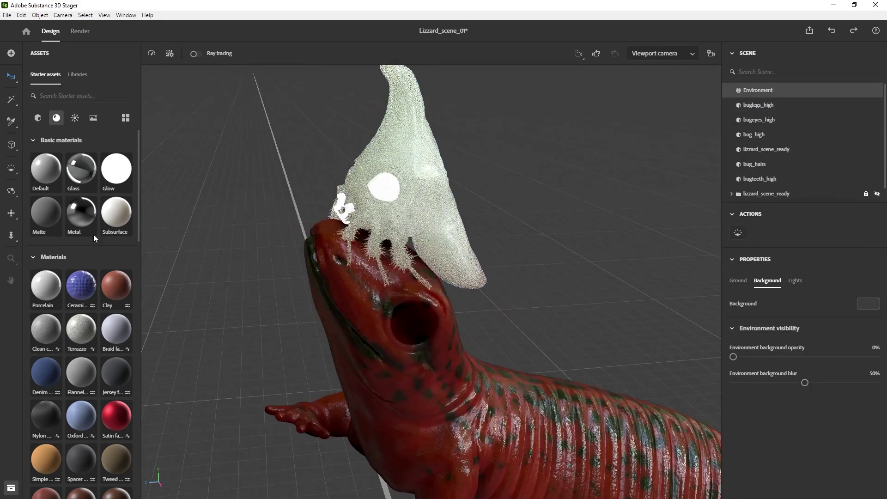
{"action": "scroll", "coordinate": [94, 259], "scroll_direction": "down", "scroll_amount": 10}
{"action": "scroll", "coordinate": [91, 249], "scroll_direction": "up", "scroll_amount": 10}
Step: Select the bug's body, hide the lizard, and frame the view on the bug
{"action": "left_click", "coordinate": [420, 180]}
{"action": "scroll", "coordinate": [803, 310], "scroll_direction": "down", "scroll_amount": 5}
{"action": "left_click", "coordinate": [878, 135]}
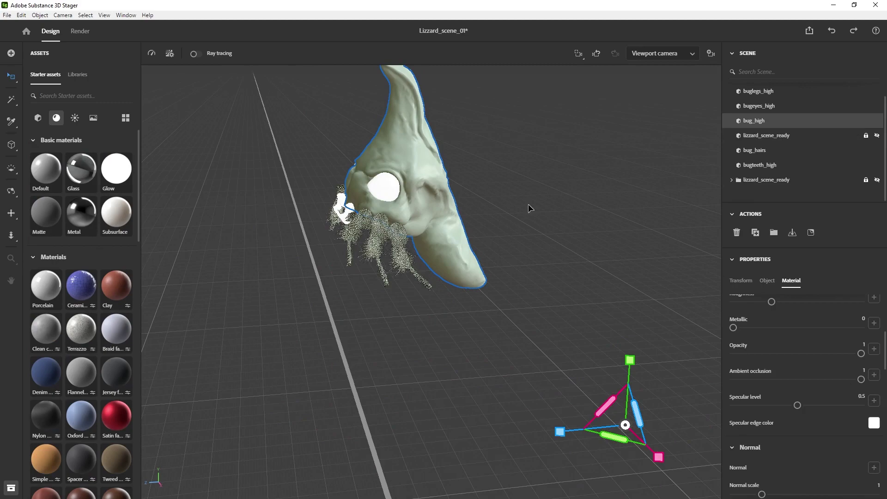
{"action": "left_click", "coordinate": [733, 54]}
{"action": "key", "text": "f"}
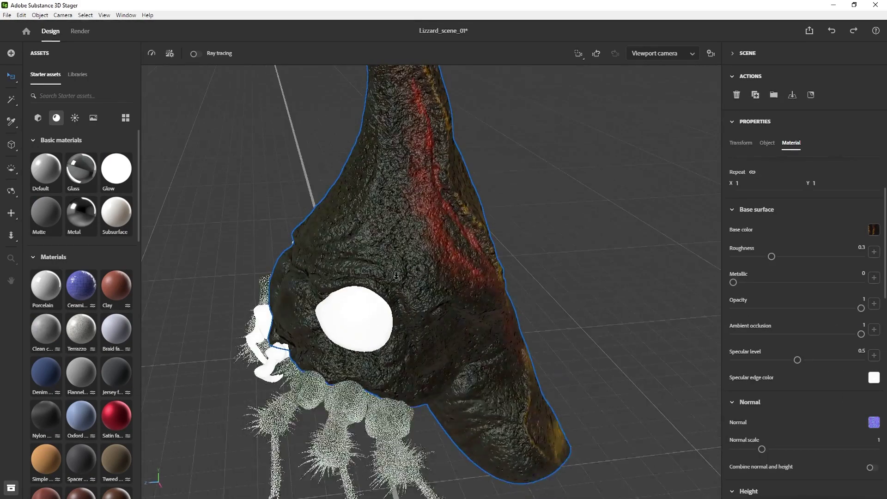
{"action": "scroll", "coordinate": [813, 402], "scroll_direction": "down", "scroll_amount": 5}
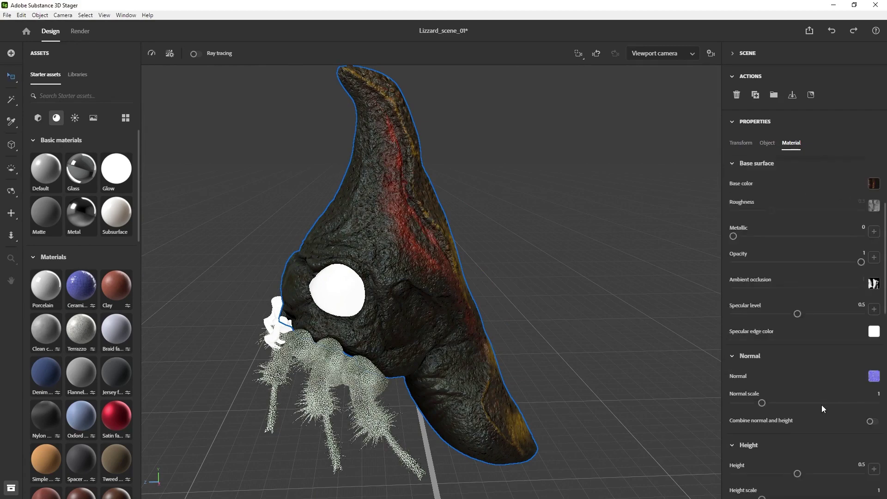
{"action": "scroll", "coordinate": [576, 317], "scroll_direction": "up", "scroll_amount": 5}
{"action": "scroll", "coordinate": [511, 231], "scroll_direction": "down", "scroll_amount": 5}
Step: Preview the bug ray-traced, then hide its legs and another part to isolate the head
{"action": "key", "text": "r"}
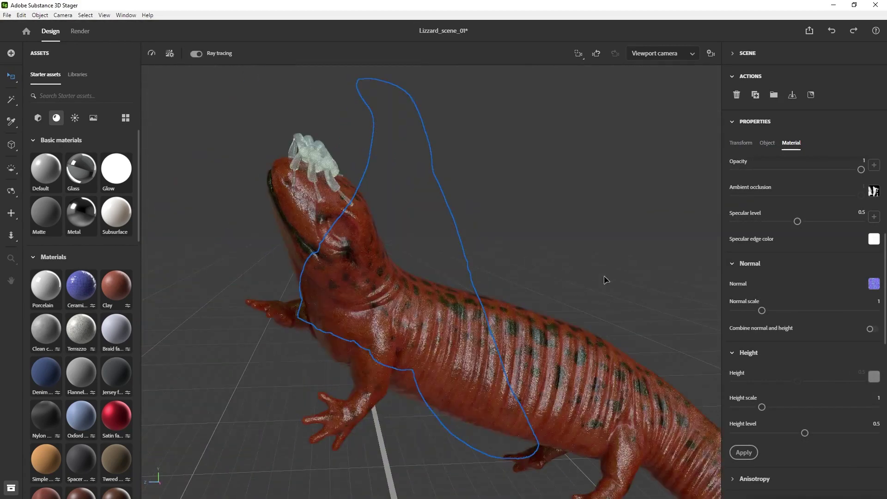
{"action": "left_click", "coordinate": [520, 278]}
{"action": "left_click_drag", "start_coordinate": [440, 307], "coordinate": [535, 285], "text": "alt"}
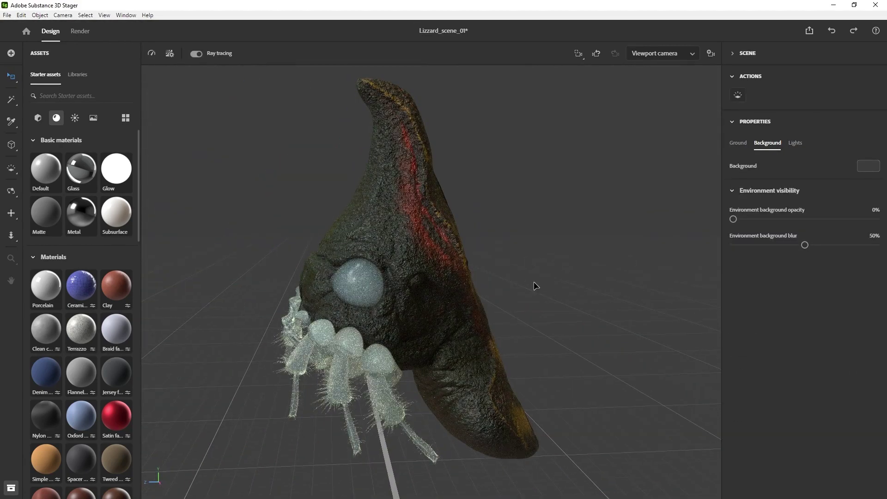
{"action": "key", "text": "r"}
{"action": "left_click", "coordinate": [748, 54]}
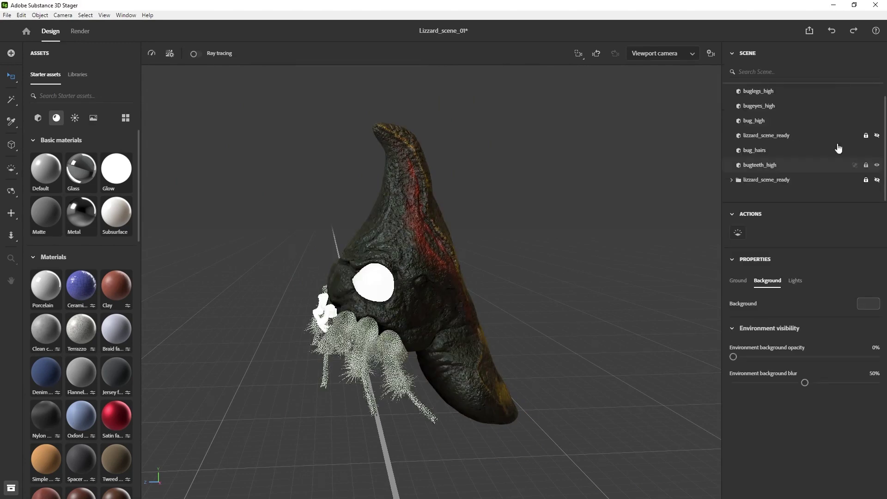
{"action": "left_click", "coordinate": [877, 105]}
{"action": "left_click", "coordinate": [877, 91]}
{"action": "key", "text": "r"}
{"action": "mouse_move", "coordinate": [525, 214]}
{"action": "left_mouse_down", "text": "alt"}
{"action": "mouse_move", "coordinate": [578, 228]}
{"action": "mouse_move", "coordinate": [475, 240]}
{"action": "mouse_move", "coordinate": [467, 253]}
{"action": "left_mouse_up", "text": "alt"}
{"action": "key", "text": "r"}
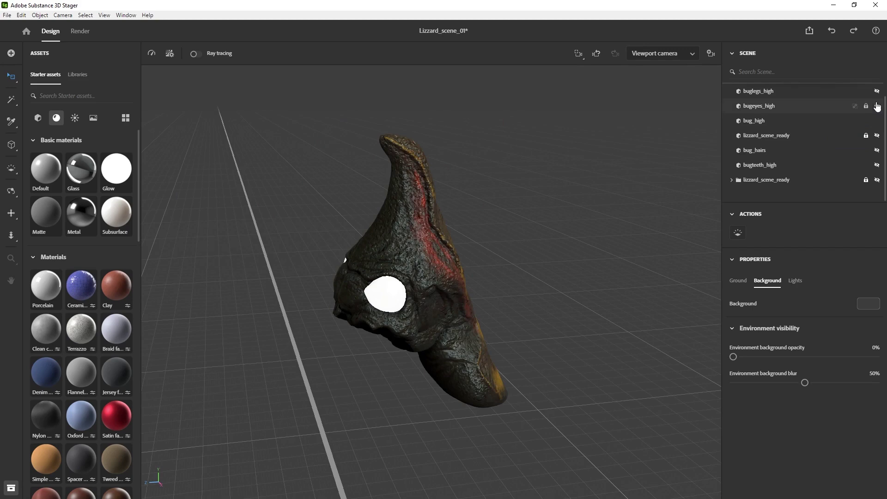
Step: Give the bug's eye a brown-red colour texture and a normal map
{"action": "left_click", "coordinate": [345, 260]}
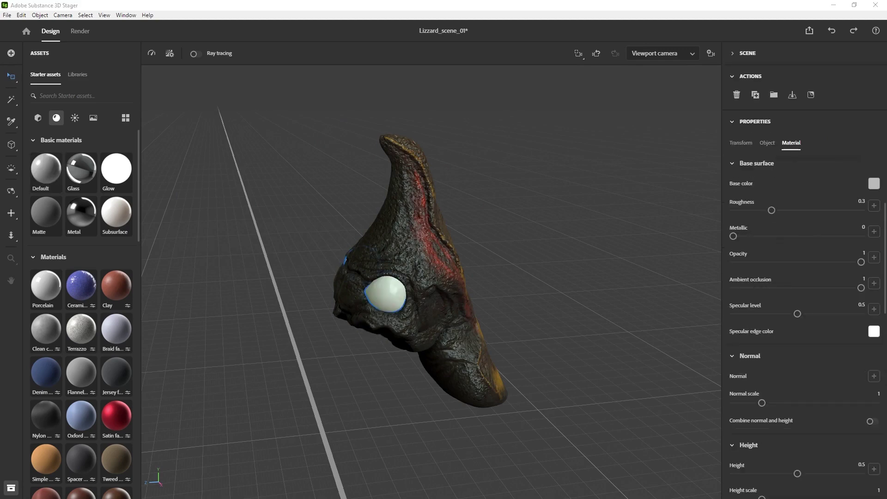
{"action": "left_click", "coordinate": [874, 184]}
{"action": "key", "text": "f"}
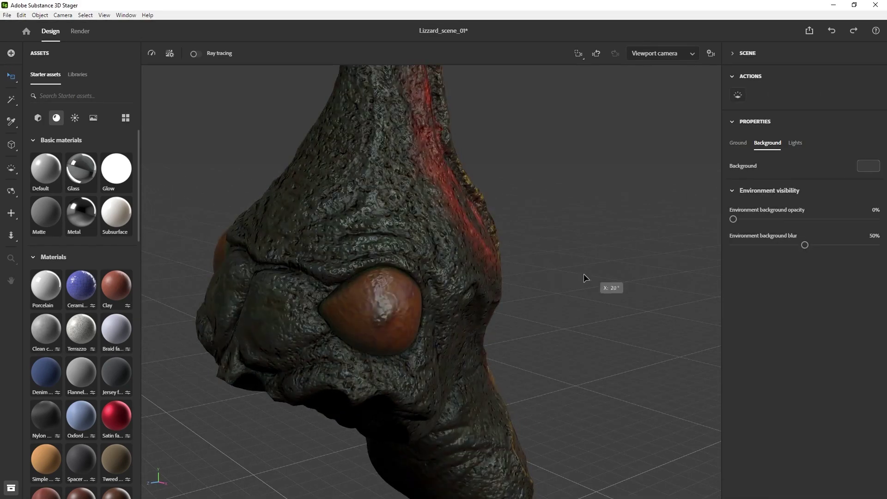
{"action": "left_click_drag", "start_coordinate": [584, 277], "coordinate": [552, 255]}
Step: Show the bug's legs again and frame the view on them
{"action": "left_click", "coordinate": [877, 92]}
{"action": "left_click", "coordinate": [869, 92]}
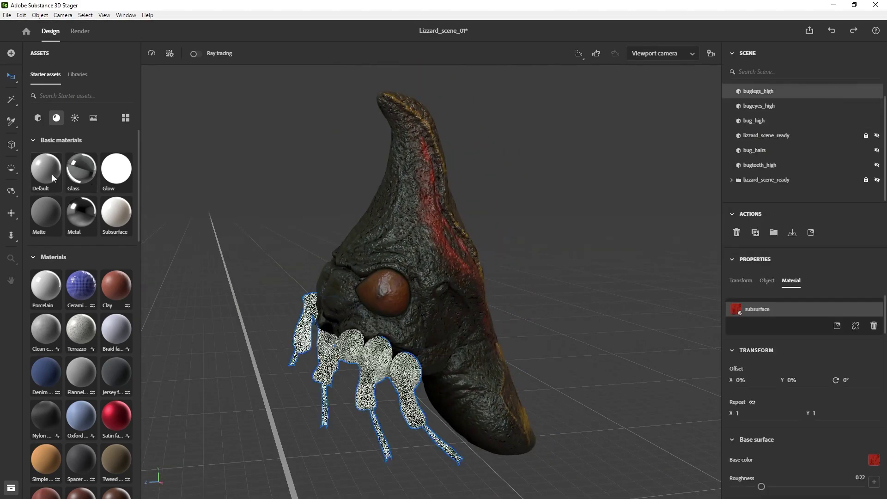
{"action": "key", "text": "f"}
{"action": "left_click", "coordinate": [733, 54]}
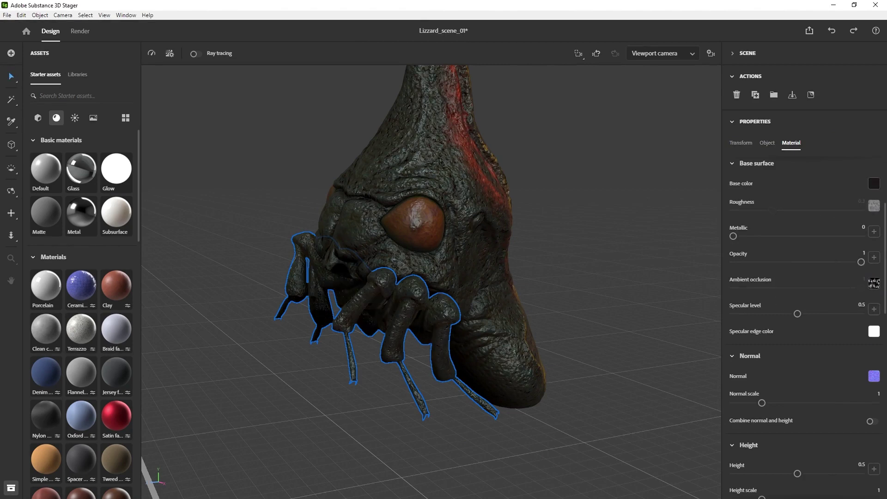
{"action": "left_click", "coordinate": [562, 304]}
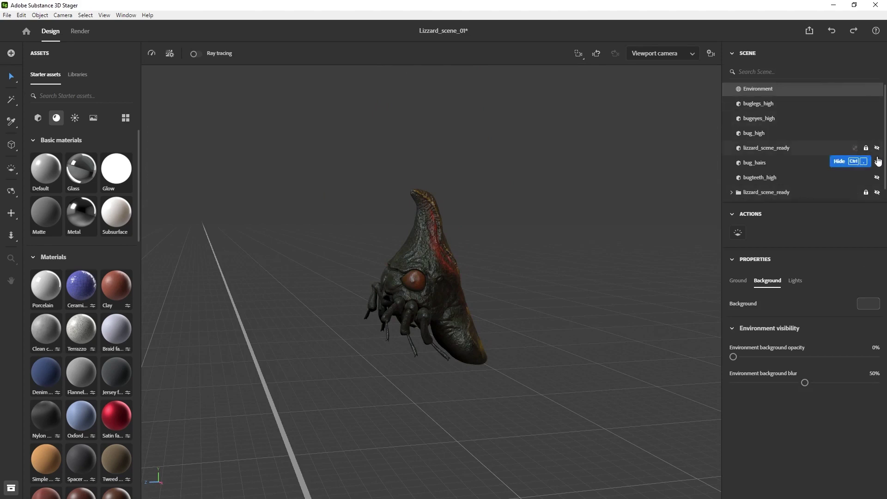
Step: Hide the bug's hairs, show its teeth, and zoom in on the white teeth
{"action": "left_click", "coordinate": [878, 161]}
{"action": "left_click", "coordinate": [877, 177]}
{"action": "scroll", "coordinate": [307, 307], "scroll_direction": "up", "scroll_amount": 5}
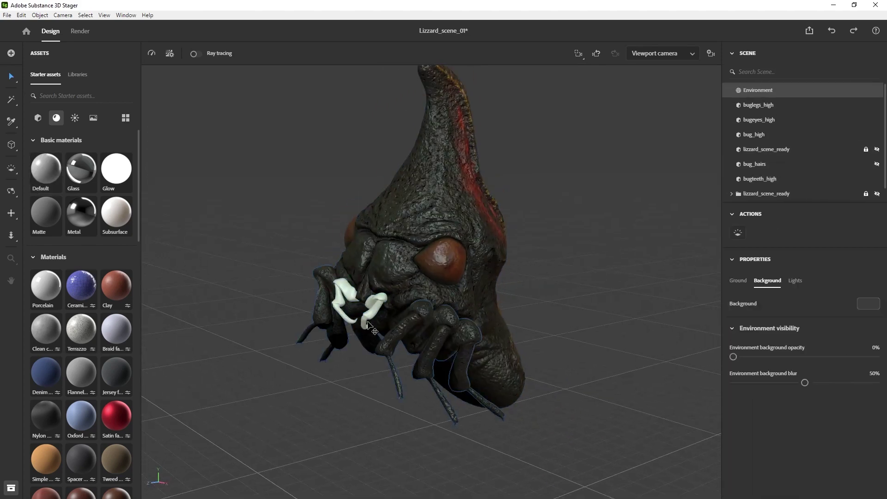
{"action": "left_click", "coordinate": [369, 325]}
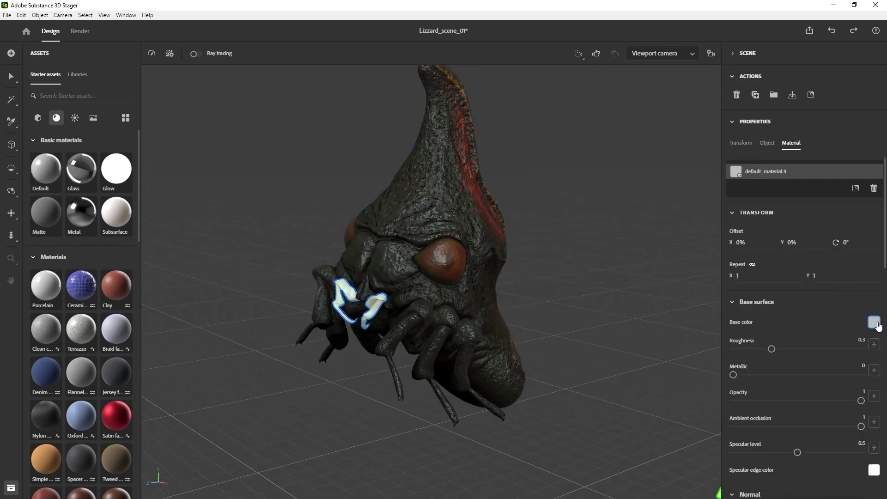
{"action": "scroll", "coordinate": [847, 463], "scroll_direction": "down", "scroll_amount": 2}
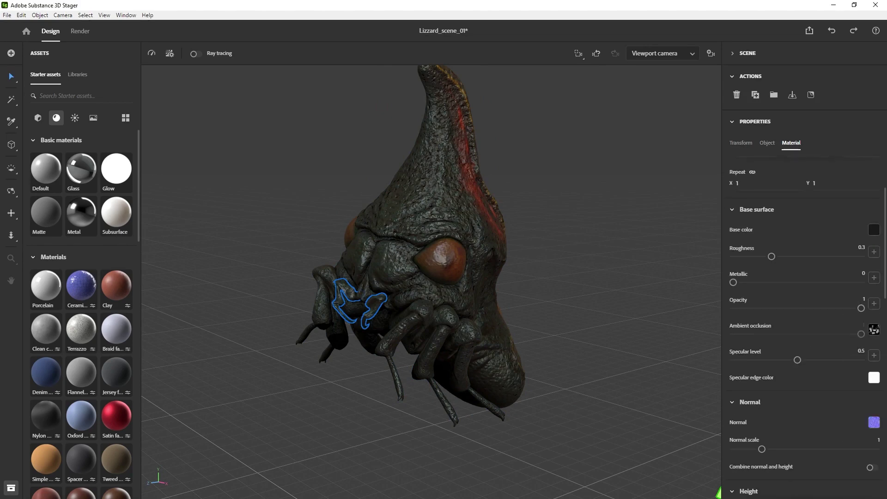
{"action": "key", "text": "f"}
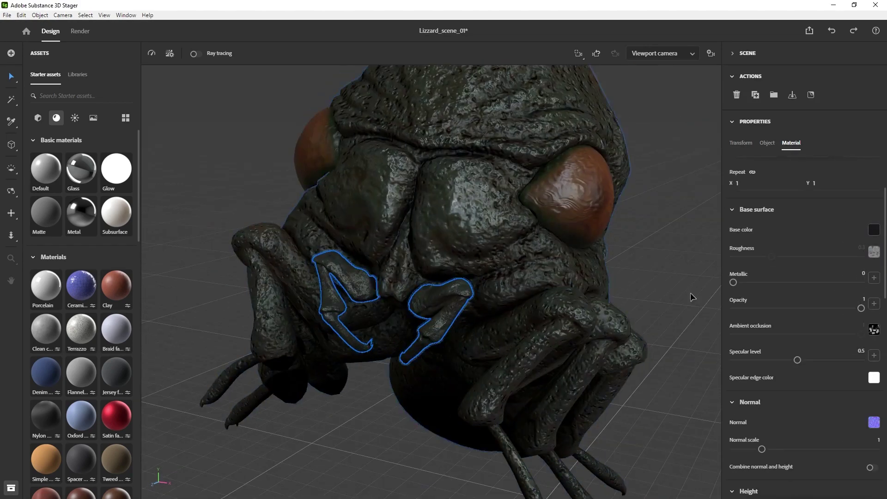
{"action": "key", "text": "Escape"}
{"action": "left_click_drag", "start_coordinate": [489, 287], "coordinate": [407, 278]}
Step: Add a blue-tinted clear coat to the bug's head at 0.16 opacity with higher specular
{"action": "left_click", "coordinate": [531, 208]}
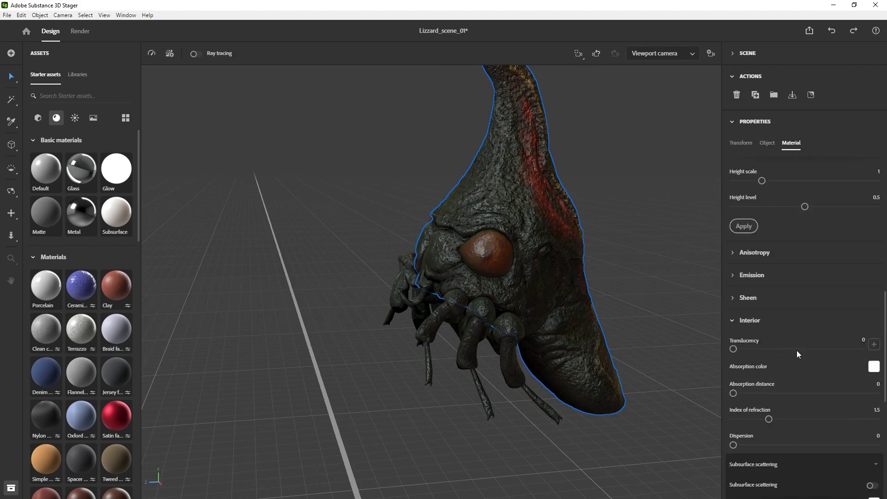
{"action": "scroll", "coordinate": [804, 406], "scroll_direction": "down", "scroll_amount": 5}
{"action": "key", "text": "f"}
{"action": "left_click_drag", "start_coordinate": [734, 331], "coordinate": [814, 332]}
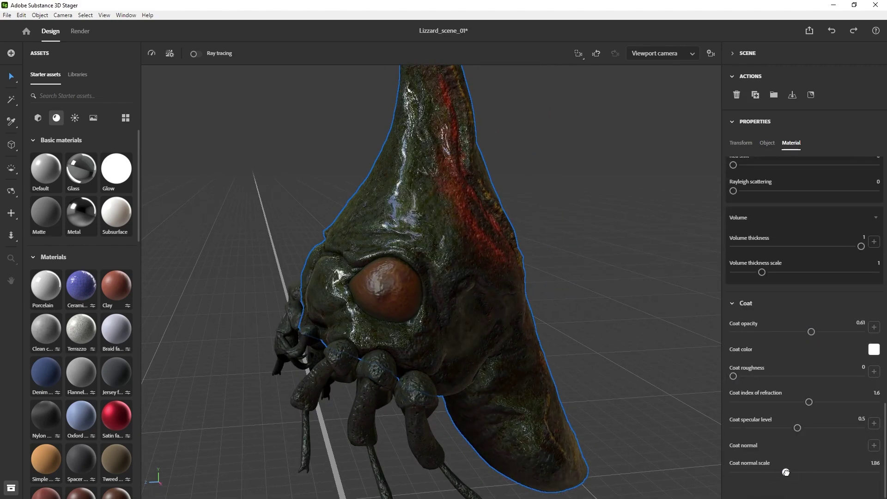
{"action": "left_click_drag", "start_coordinate": [763, 428], "coordinate": [781, 429]}
{"action": "left_click_drag", "start_coordinate": [745, 377], "coordinate": [745, 377]}
{"action": "left_click_drag", "start_coordinate": [811, 332], "coordinate": [754, 331]}
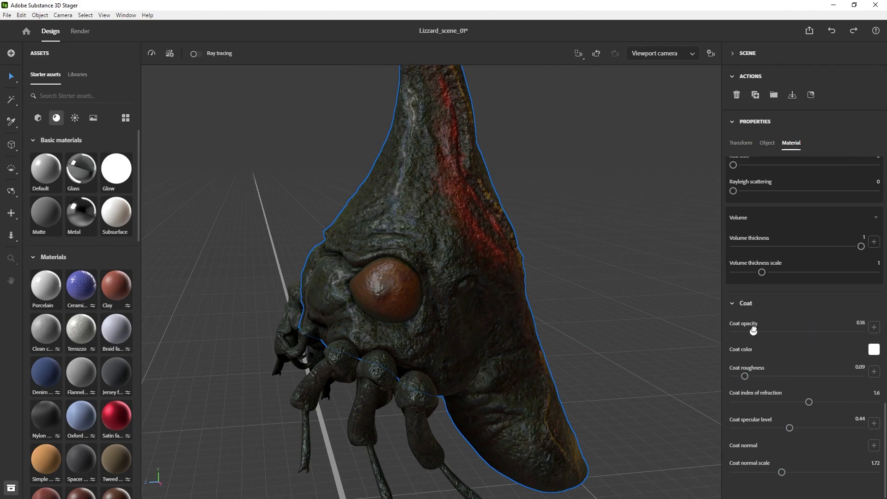
{"action": "left_click", "coordinate": [874, 350]}
{"action": "left_click", "coordinate": [800, 291]}
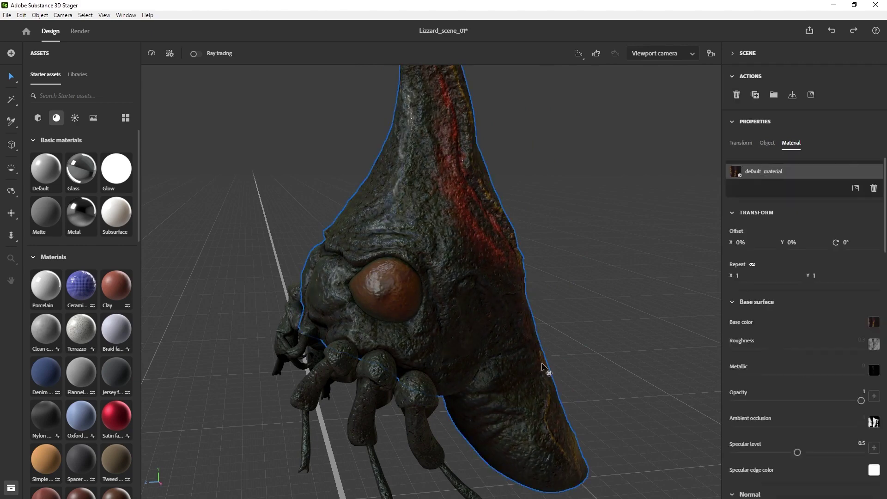
{"action": "scroll", "coordinate": [777, 358], "scroll_direction": "up", "scroll_amount": 10}
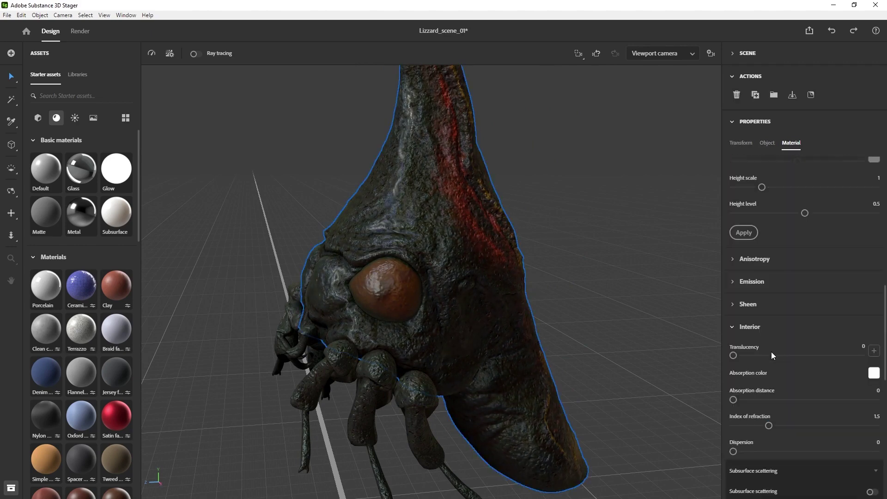
Step: Expand the head's sheen settings and choose a sheen colour
{"action": "left_click", "coordinate": [746, 305]}
{"action": "mouse_move", "coordinate": [734, 333]}
{"action": "left_mouse_down"}
{"action": "mouse_move", "coordinate": [801, 340]}
{"action": "mouse_move", "coordinate": [734, 333]}
{"action": "left_mouse_up"}
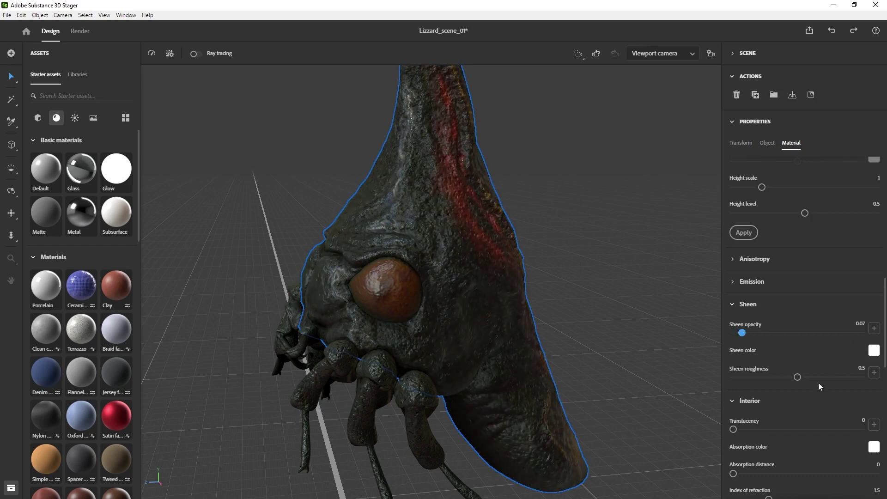
{"action": "left_click", "coordinate": [874, 350]}
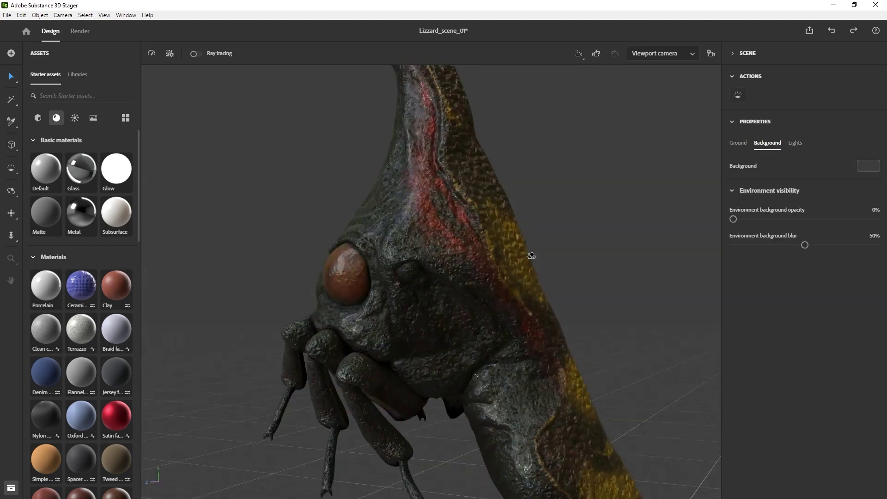
{"action": "scroll", "coordinate": [766, 340], "scroll_direction": "down", "scroll_amount": 15}
{"action": "left_click_drag", "start_coordinate": [648, 324], "coordinate": [626, 320]}
{"action": "scroll", "coordinate": [626, 321], "scroll_direction": "down", "scroll_amount": 5}
Step: Give the legs a green sheen at 0.29 roughness and a teal coat at 0.51 opacity, then ray-trace
{"action": "left_click", "coordinate": [446, 354]}
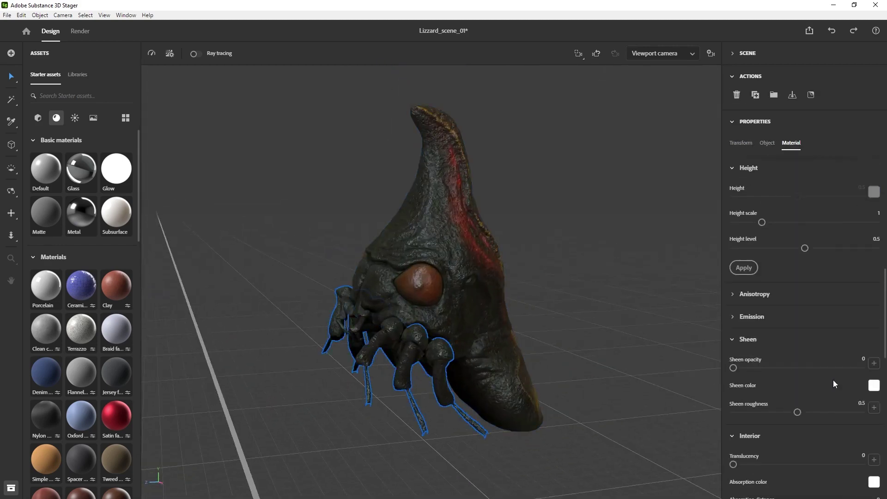
{"action": "left_click", "coordinate": [873, 386]}
{"action": "left_click", "coordinate": [764, 417]}
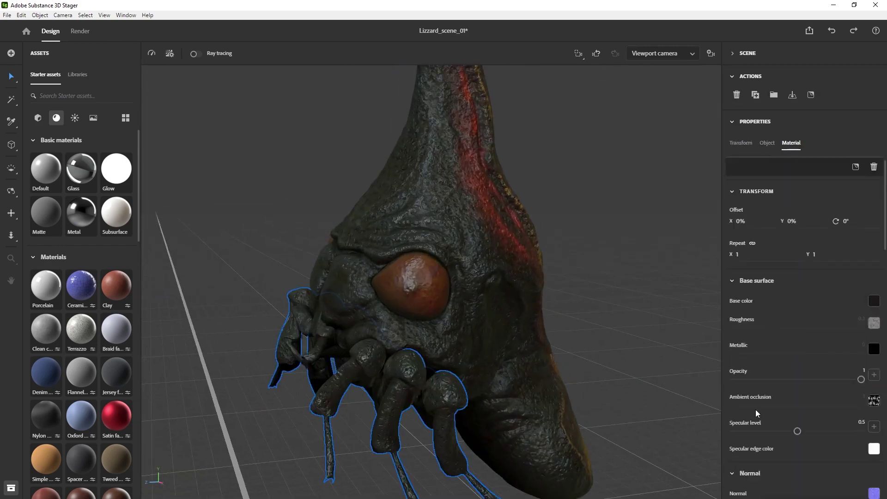
{"action": "left_click_drag", "start_coordinate": [798, 459], "coordinate": [770, 457]}
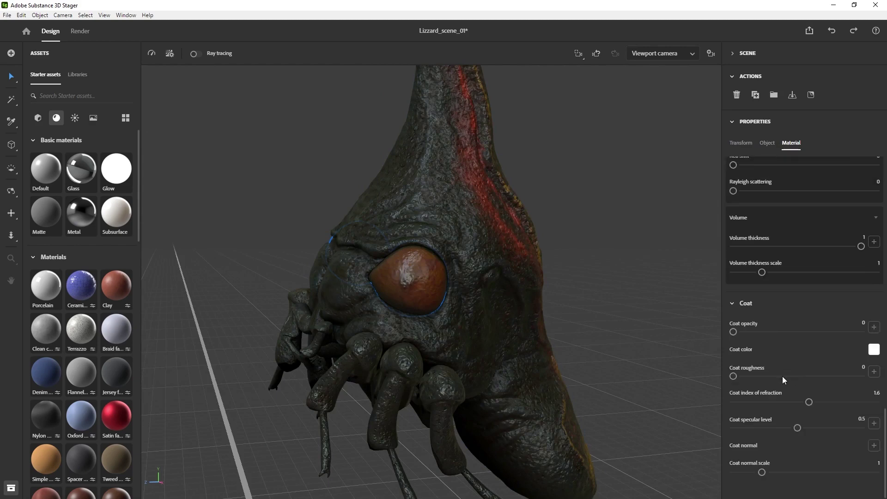
{"action": "left_click", "coordinate": [874, 350]}
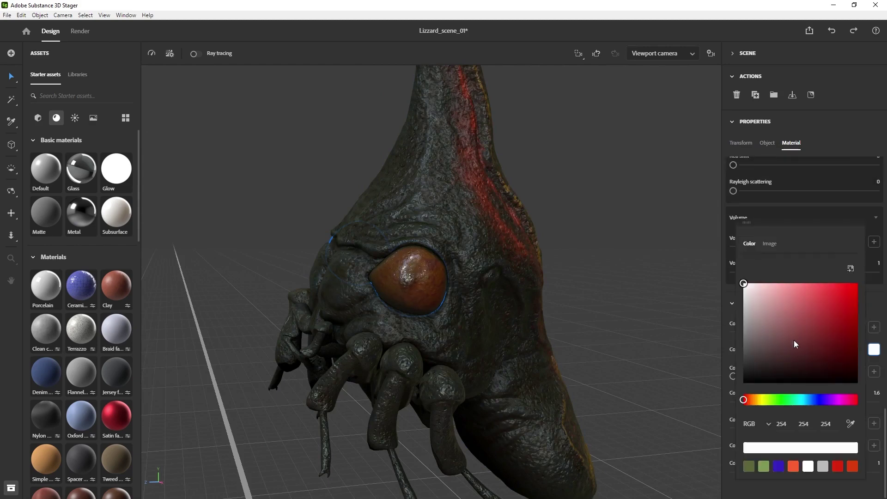
{"action": "left_click_drag", "start_coordinate": [744, 400], "coordinate": [796, 400]}
{"action": "left_click", "coordinate": [804, 309]}
{"action": "left_click", "coordinate": [435, 279]}
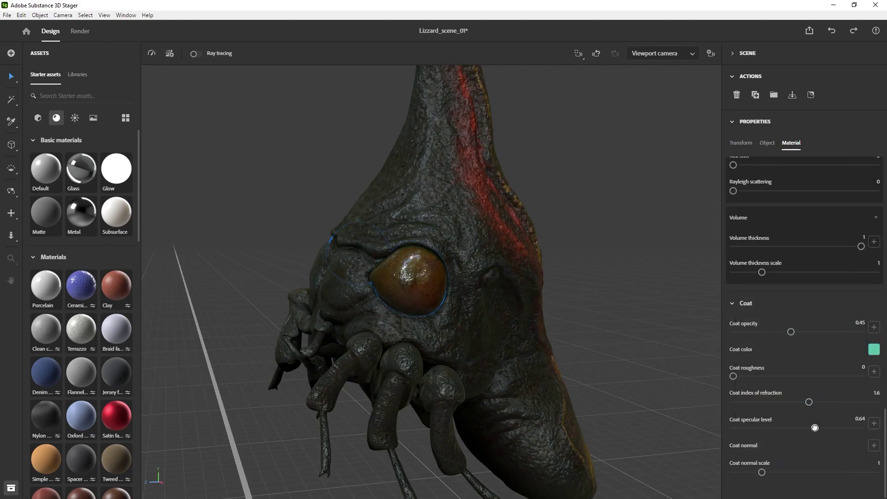
{"action": "left_click_drag", "start_coordinate": [792, 332], "coordinate": [799, 332]}
{"action": "key", "text": "f"}
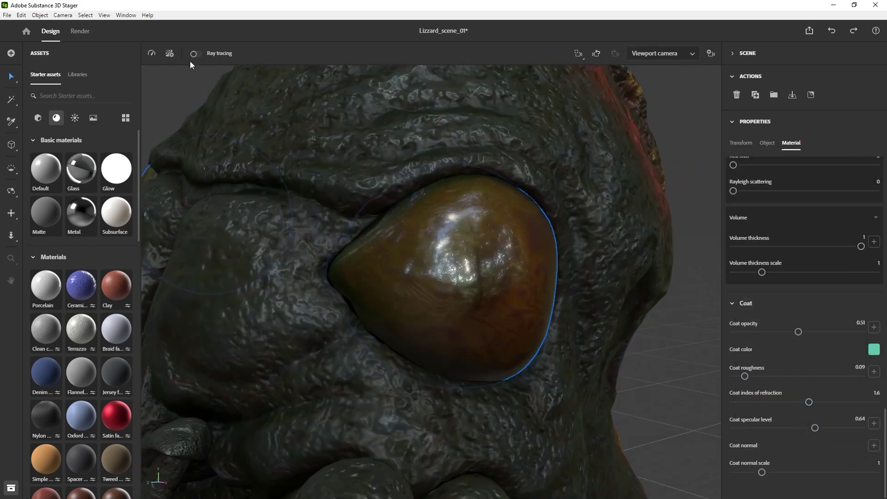
{"action": "left_click", "coordinate": [196, 56]}
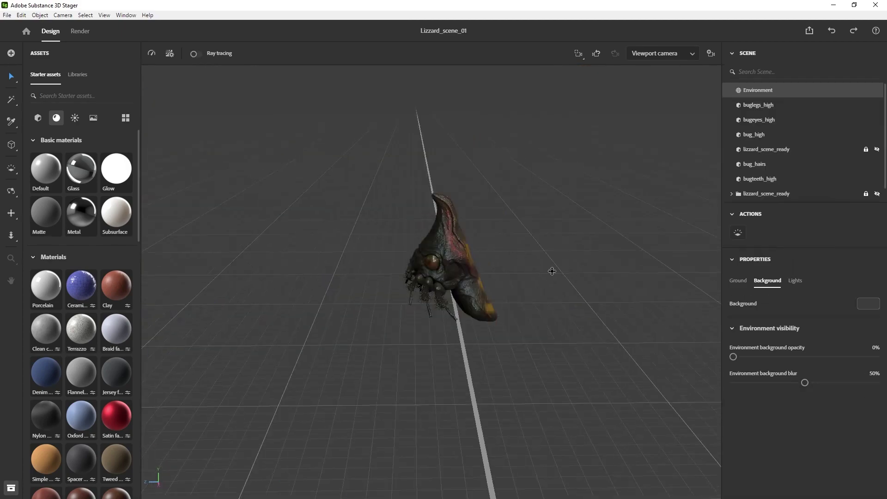
Step: Add a plane to the scene and frame it in view
{"action": "left_click", "coordinate": [38, 118]}
{"action": "left_click", "coordinate": [116, 212]}
{"action": "left_click_drag", "start_coordinate": [351, 323], "coordinate": [403, 323], "text": "alt"}
{"action": "key", "text": "f"}
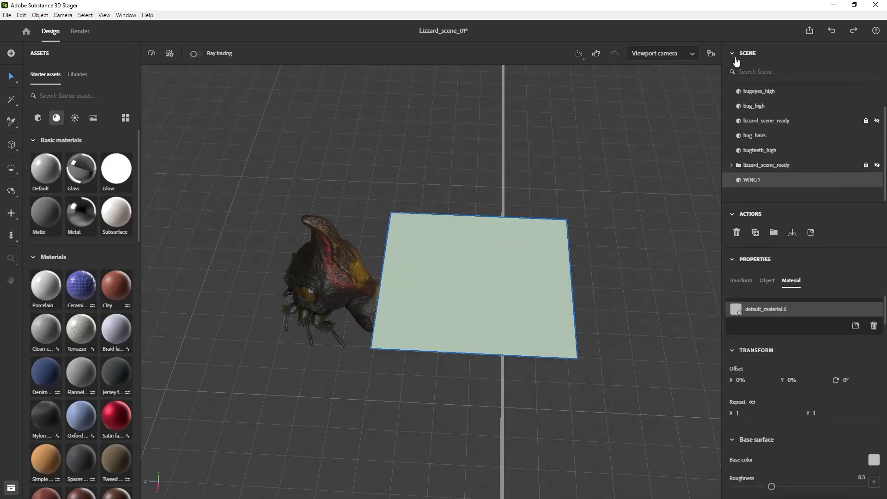
{"action": "left_click", "coordinate": [736, 59]}
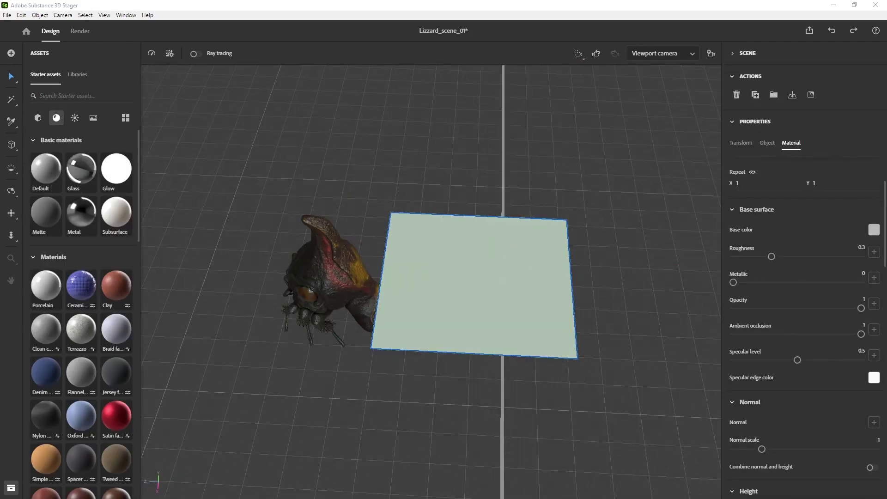
Step: Put the wing image on the plane's Base color and its mask on Opacity, then check it ray-traced
{"action": "left_click_drag", "start_coordinate": [873, 221], "coordinate": [874, 230]}
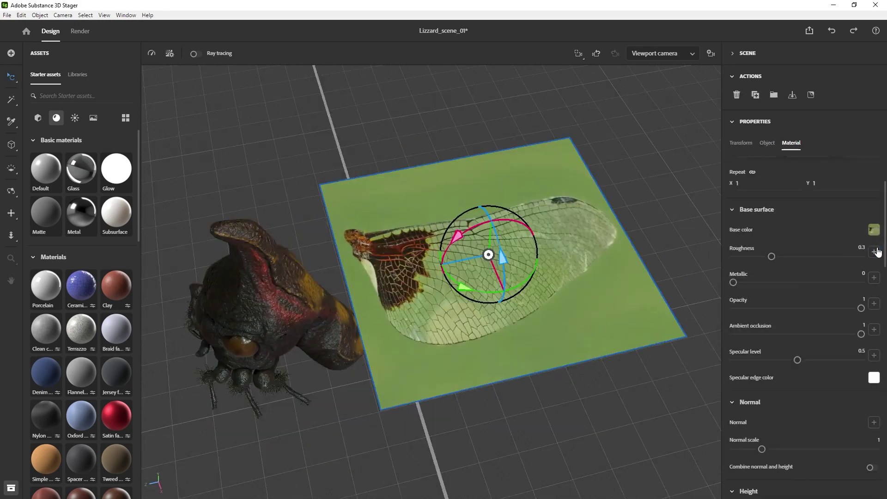
{"action": "left_click_drag", "start_coordinate": [860, 296], "coordinate": [874, 304]}
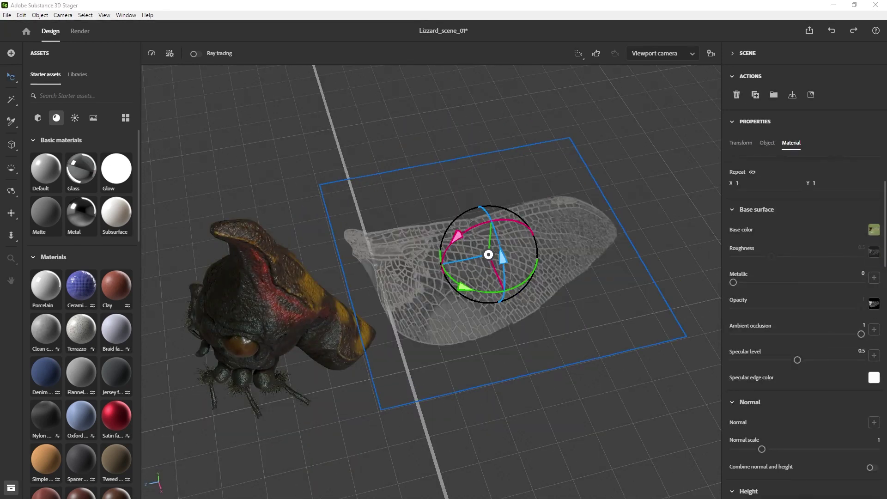
{"action": "left_click_drag", "start_coordinate": [878, 386], "coordinate": [874, 431]}
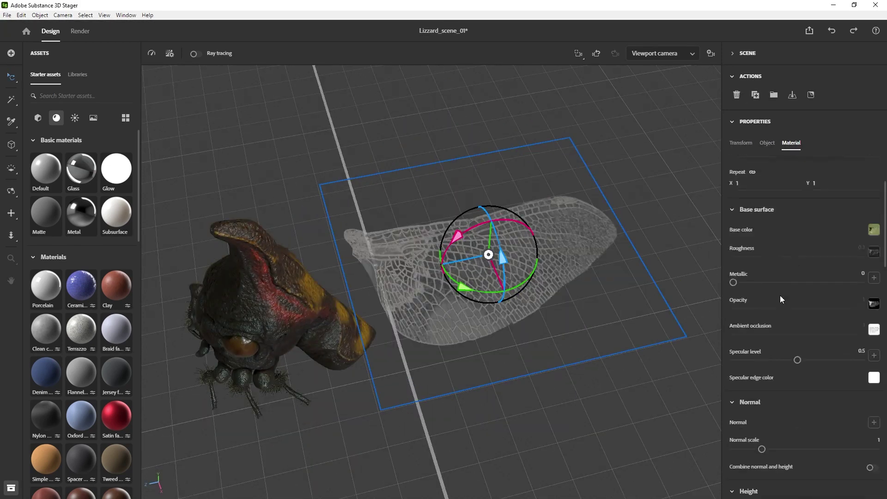
{"action": "left_click", "coordinate": [196, 54]}
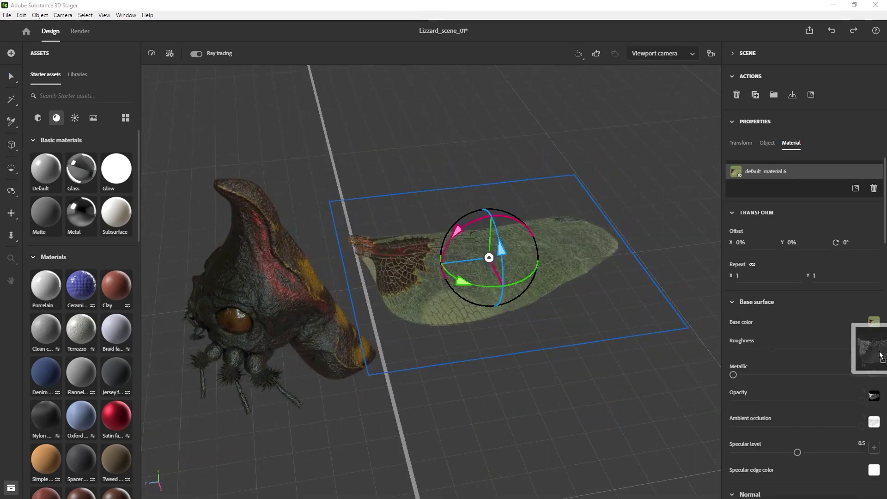
{"action": "mouse_move", "coordinate": [522, 372]}
{"action": "left_mouse_down", "text": "alt"}
{"action": "mouse_move", "coordinate": [518, 406]}
{"action": "mouse_move", "coordinate": [565, 304]}
{"action": "mouse_move", "coordinate": [464, 218]}
{"action": "mouse_move", "coordinate": [502, 401]}
{"action": "mouse_move", "coordinate": [502, 343]}
{"action": "mouse_move", "coordinate": [407, 351]}
{"action": "mouse_move", "coordinate": [439, 353]}
{"action": "mouse_move", "coordinate": [351, 383]}
{"action": "mouse_move", "coordinate": [411, 374]}
{"action": "mouse_move", "coordinate": [393, 365]}
{"action": "mouse_move", "coordinate": [398, 373]}
{"action": "mouse_move", "coordinate": [489, 353]}
{"action": "mouse_move", "coordinate": [428, 353]}
{"action": "mouse_move", "coordinate": [419, 393]}
{"action": "mouse_move", "coordinate": [495, 350]}
{"action": "mouse_move", "coordinate": [549, 351]}
{"action": "mouse_move", "coordinate": [561, 337]}
{"action": "mouse_move", "coordinate": [533, 369]}
{"action": "mouse_move", "coordinate": [439, 290]}
{"action": "left_mouse_up", "text": "alt"}
{"action": "key", "text": "r"}
Step: Duplicate the wing and move it against the bug's side
{"action": "left_click", "coordinate": [733, 53]}
{"action": "key", "text": "ctrl+d"}
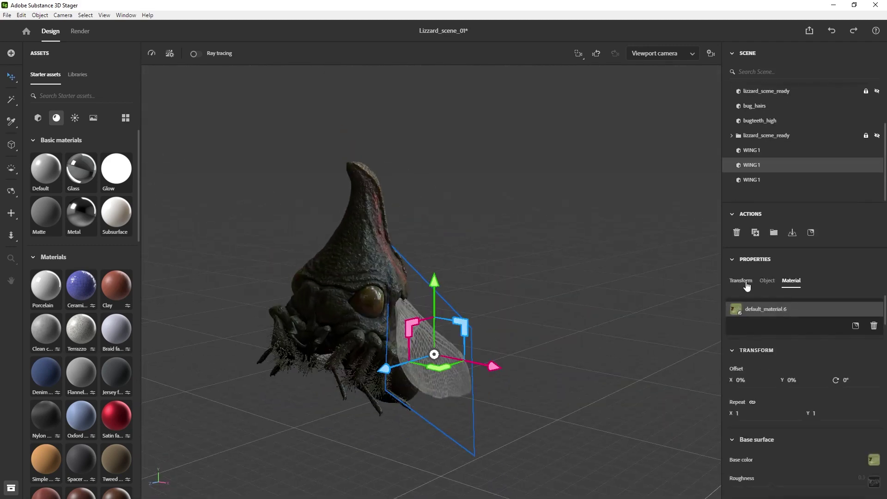
{"action": "left_click", "coordinate": [10, 75]}
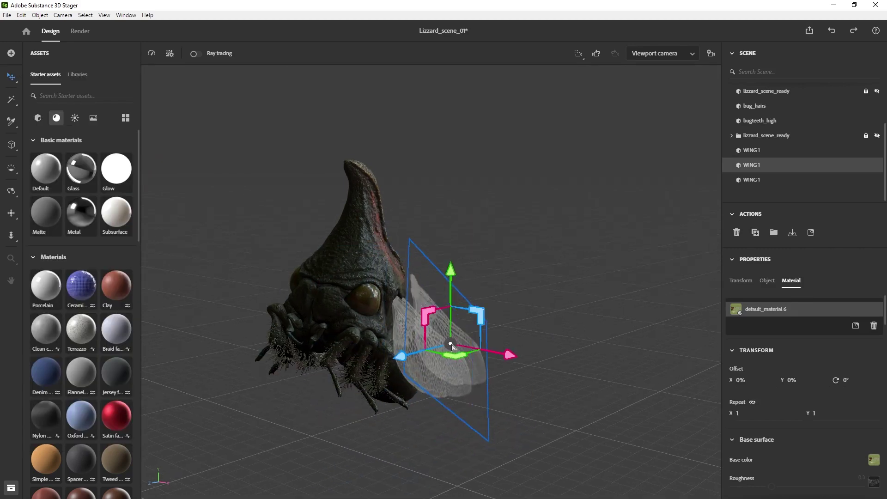
{"action": "left_click_drag", "start_coordinate": [448, 356], "coordinate": [413, 341]}
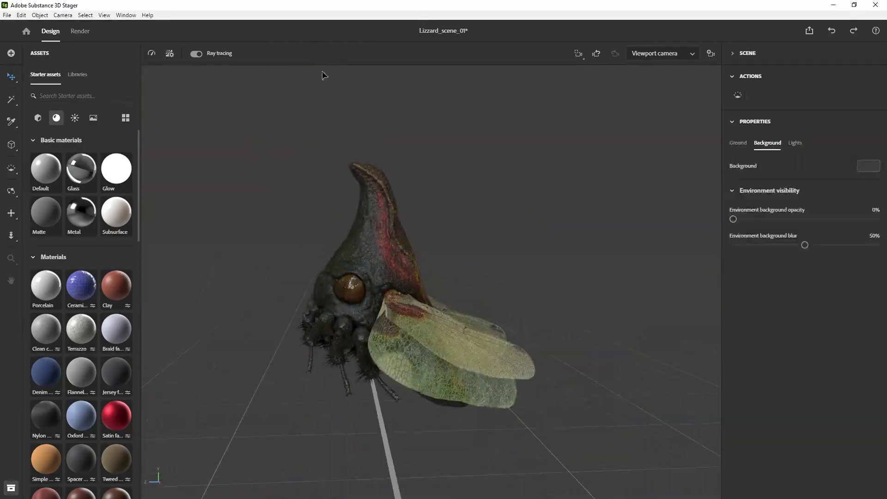
Step: Drop a normal map onto the branch material's Normal slot and enable Displacement
{"action": "left_click", "coordinate": [493, 407]}
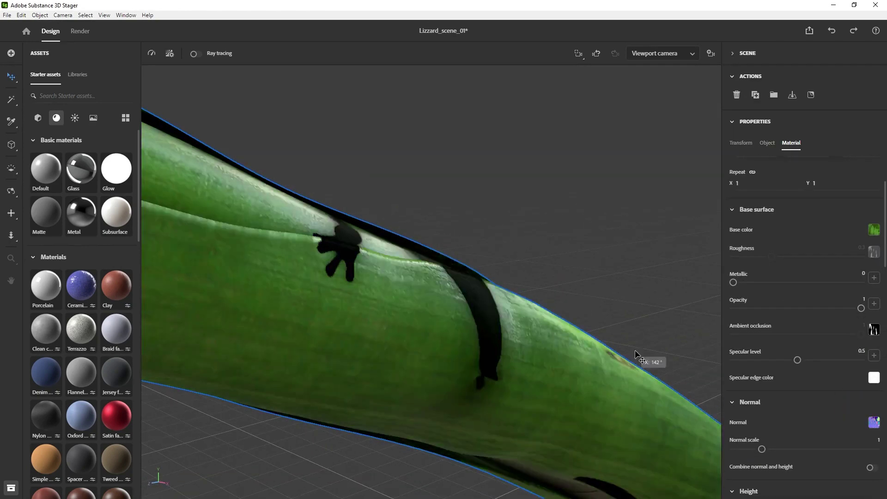
{"action": "left_click_drag", "start_coordinate": [635, 350], "coordinate": [600, 352], "text": "alt"}
{"action": "scroll", "coordinate": [801, 362], "scroll_direction": "down", "scroll_amount": 1}
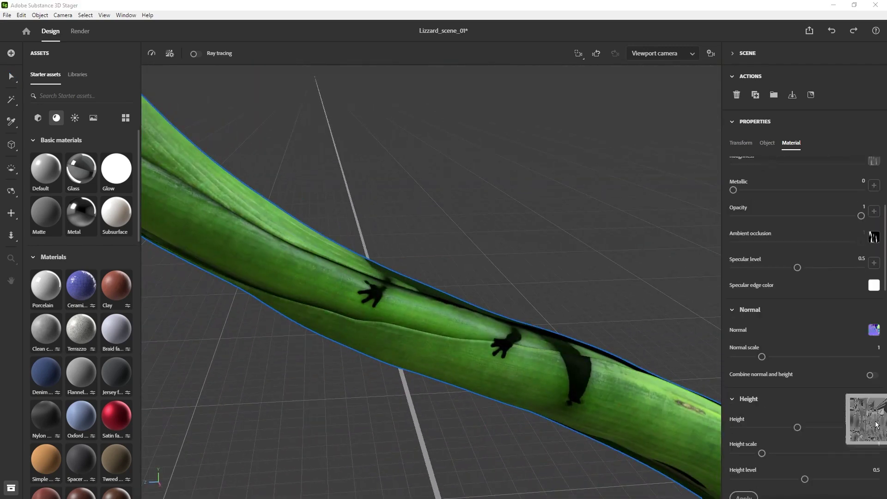
{"action": "left_click", "coordinate": [871, 170]}
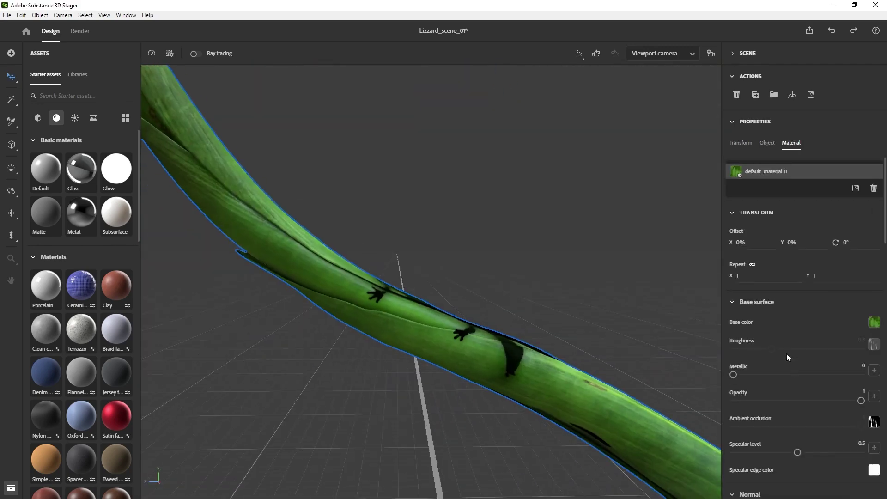
Step: Lower the branch translucency to 0.09 and set its scattering colour to green
{"action": "scroll", "coordinate": [789, 358], "scroll_direction": "down", "scroll_amount": 10}
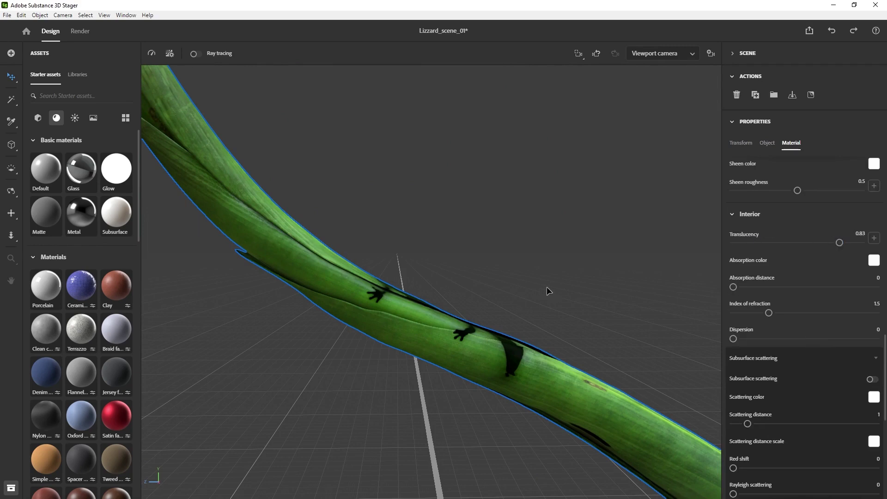
{"action": "left_click_drag", "start_coordinate": [840, 243], "coordinate": [745, 242]}
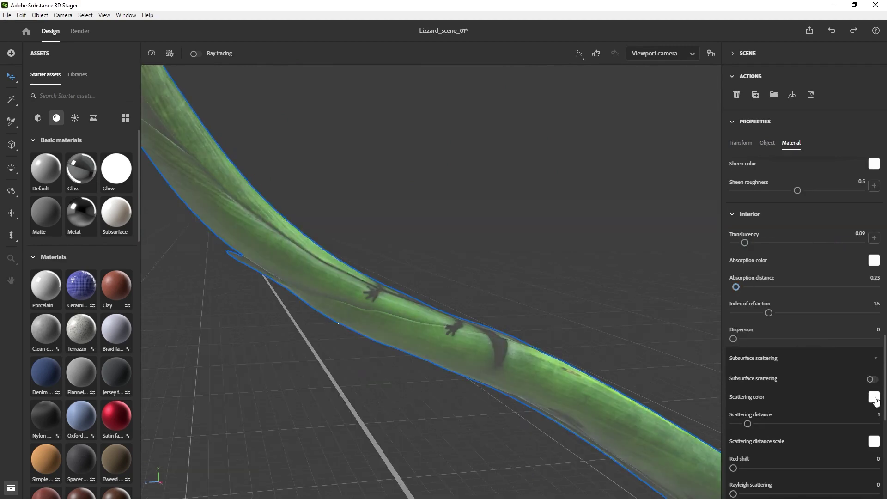
{"action": "left_click", "coordinate": [875, 398]}
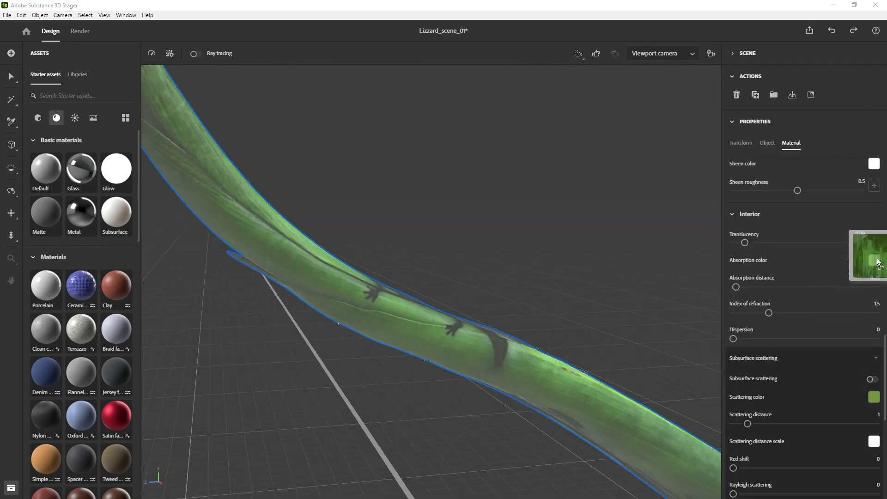
{"action": "left_click", "coordinate": [517, 283]}
{"action": "left_click_drag", "start_coordinate": [538, 218], "coordinate": [441, 352]}
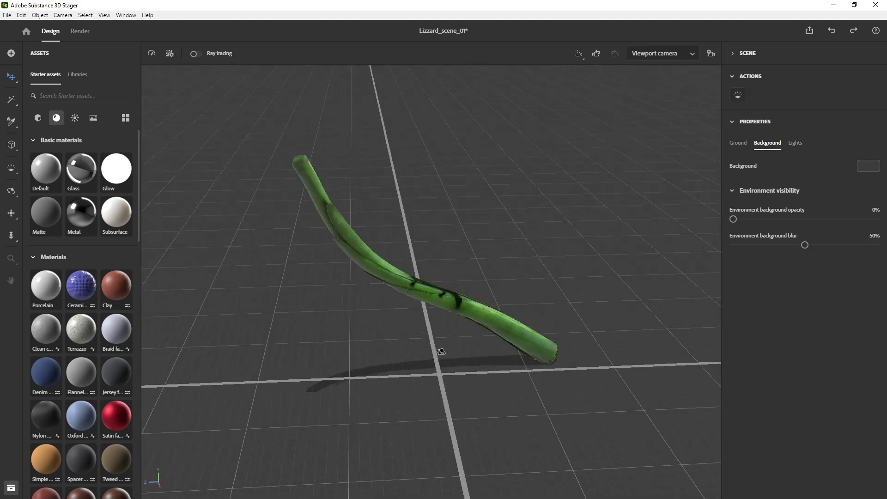
Step: Add a Directional light at 111% intensity and rotate it to angle onto the branch
{"action": "left_click", "coordinate": [75, 118]}
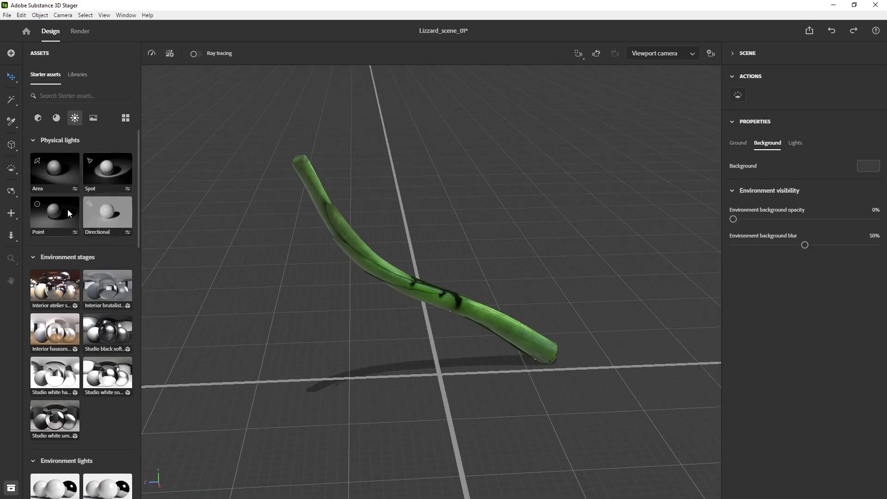
{"action": "left_click_drag", "start_coordinate": [460, 376], "coordinate": [462, 379]}
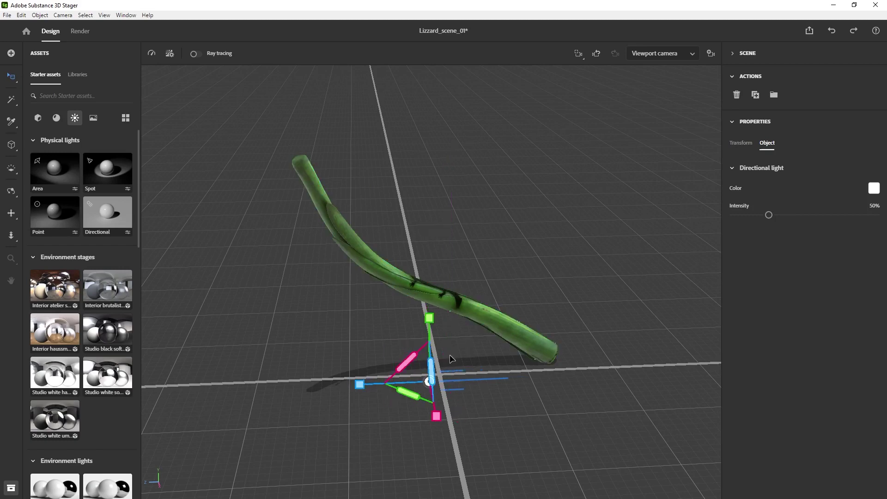
{"action": "left_click_drag", "start_coordinate": [546, 330], "coordinate": [364, 348]}
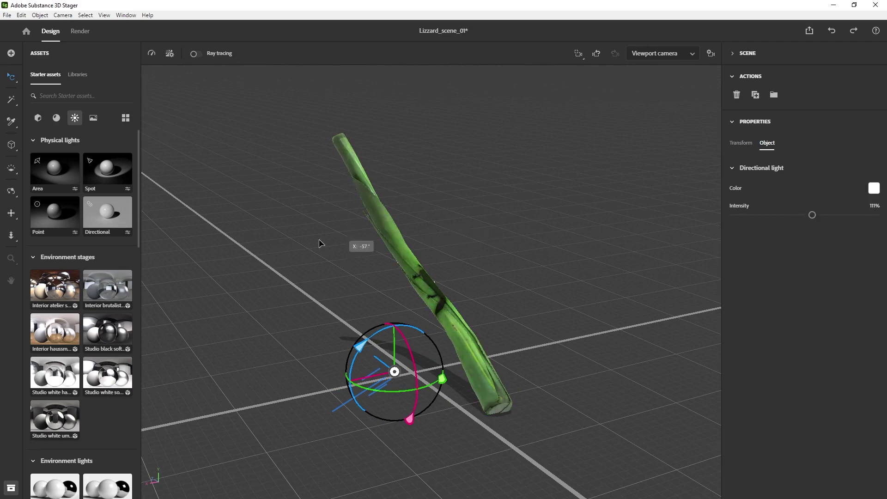
{"action": "mouse_move", "coordinate": [362, 251]}
{"action": "left_mouse_down"}
{"action": "mouse_move", "coordinate": [521, 283]}
{"action": "mouse_move", "coordinate": [530, 213]}
{"action": "left_mouse_up"}
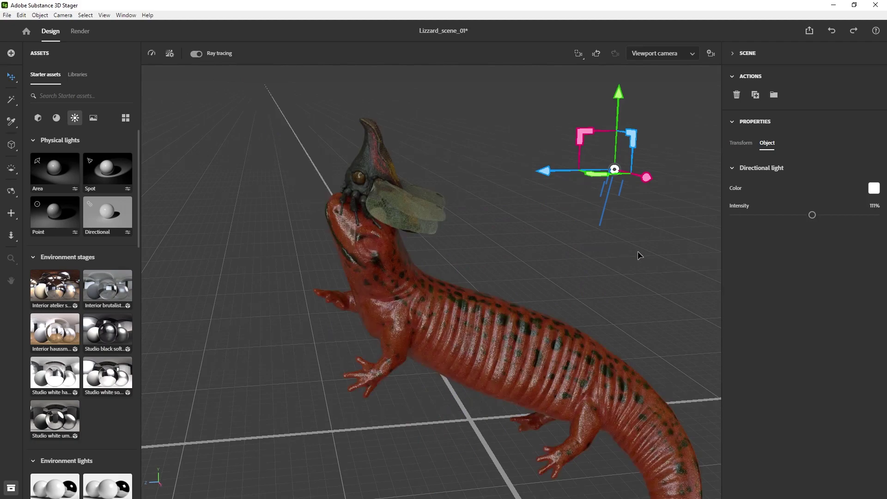
{"action": "left_click_drag", "start_coordinate": [564, 271], "coordinate": [507, 285]}
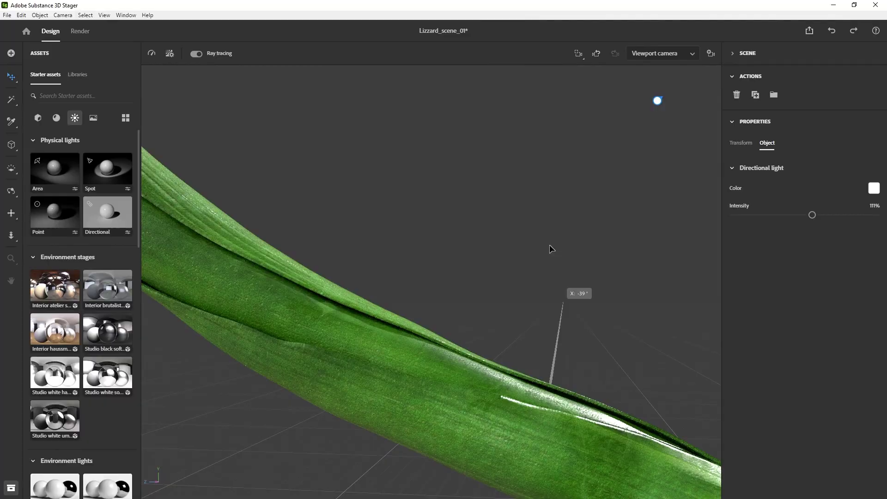
{"action": "mouse_move", "coordinate": [525, 237]}
{"action": "left_mouse_down"}
{"action": "mouse_move", "coordinate": [561, 263]}
{"action": "mouse_move", "coordinate": [342, 281]}
{"action": "mouse_move", "coordinate": [508, 273]}
{"action": "mouse_move", "coordinate": [444, 282]}
{"action": "left_mouse_up"}
Step: Enable subsurface scattering on the branch material with a 1.17 scattering distance
{"action": "left_click", "coordinate": [487, 312]}
{"action": "scroll", "coordinate": [800, 334], "scroll_direction": "down", "scroll_amount": 10}
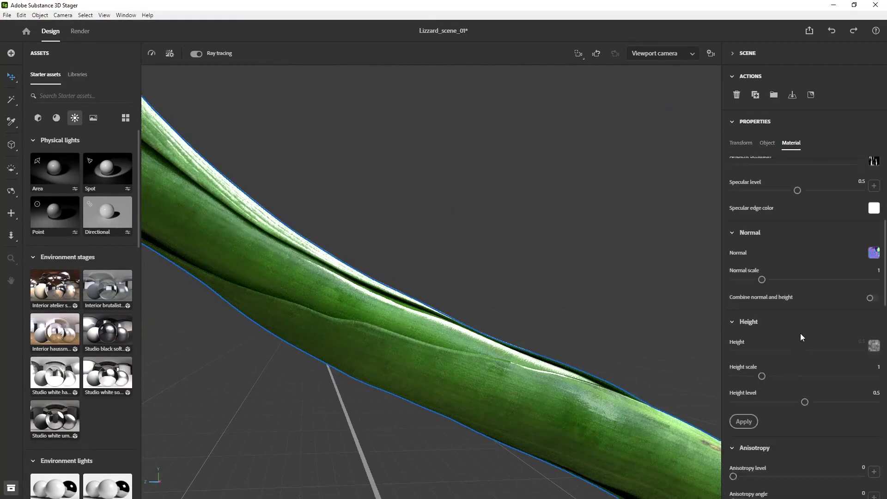
{"action": "scroll", "coordinate": [796, 307], "scroll_direction": "down", "scroll_amount": 3}
{"action": "mouse_move", "coordinate": [744, 196]}
{"action": "left_mouse_down"}
{"action": "mouse_move", "coordinate": [829, 197]}
{"action": "mouse_move", "coordinate": [749, 197]}
{"action": "left_mouse_up"}
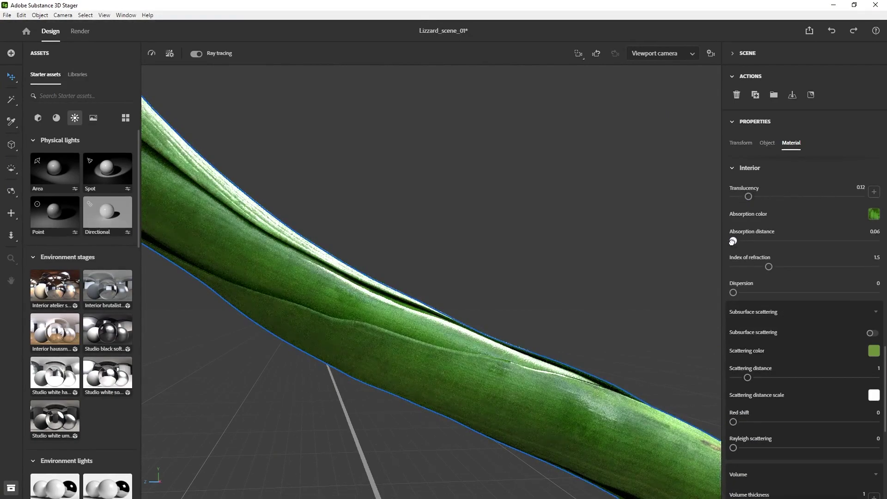
{"action": "mouse_move", "coordinate": [745, 378]}
{"action": "left_mouse_down"}
{"action": "mouse_move", "coordinate": [792, 378]}
{"action": "mouse_move", "coordinate": [733, 377]}
{"action": "mouse_move", "coordinate": [818, 378]}
{"action": "mouse_move", "coordinate": [750, 378]}
{"action": "left_mouse_up"}
{"action": "left_click_drag", "start_coordinate": [596, 332], "coordinate": [570, 352]}
{"action": "mouse_move", "coordinate": [581, 319]}
{"action": "left_mouse_down"}
{"action": "mouse_move", "coordinate": [521, 293]}
{"action": "mouse_move", "coordinate": [569, 325]}
{"action": "left_mouse_up"}
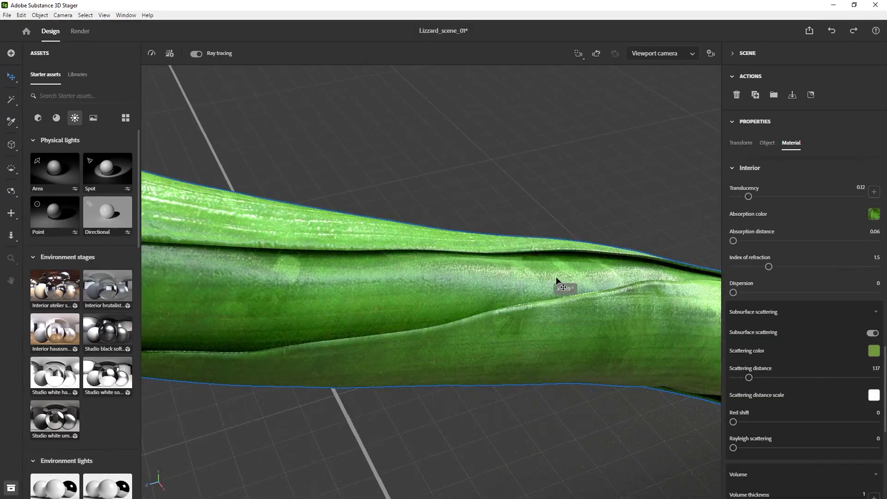
{"action": "scroll", "coordinate": [786, 414], "scroll_direction": "down", "scroll_amount": 4}
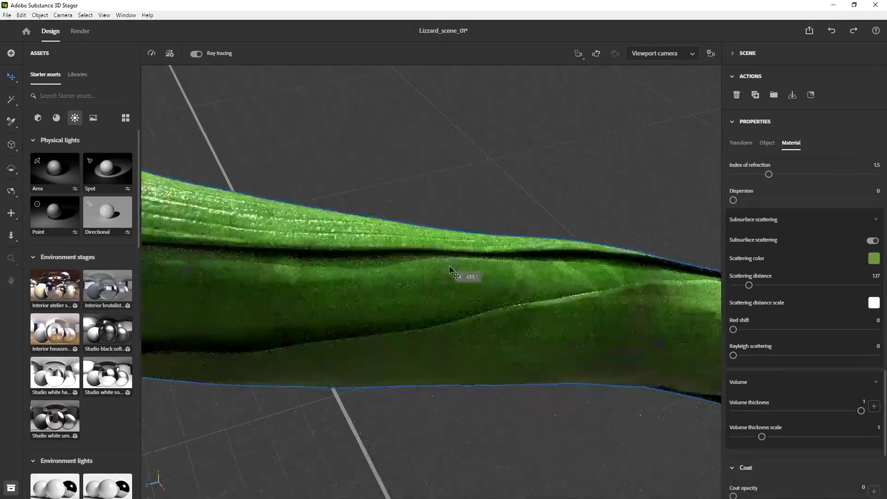
{"action": "left_click_drag", "start_coordinate": [432, 262], "coordinate": [684, 152]}
Step: Review the Environment lighting settings, then select the Directional light in the viewport
{"action": "left_click", "coordinate": [747, 53]}
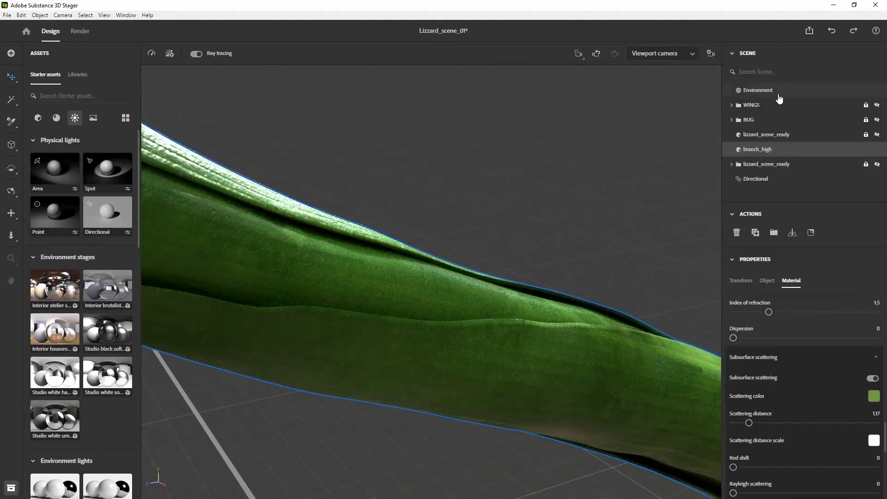
{"action": "left_click", "coordinate": [759, 91]}
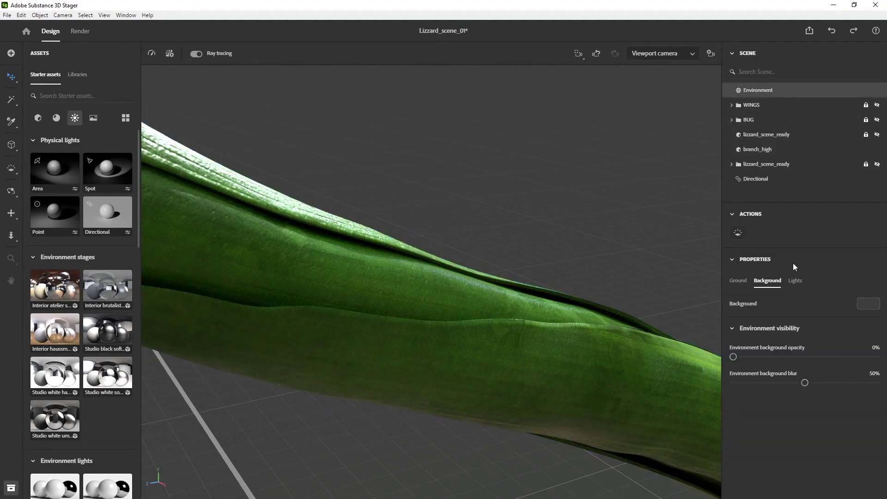
{"action": "left_click", "coordinate": [795, 282]}
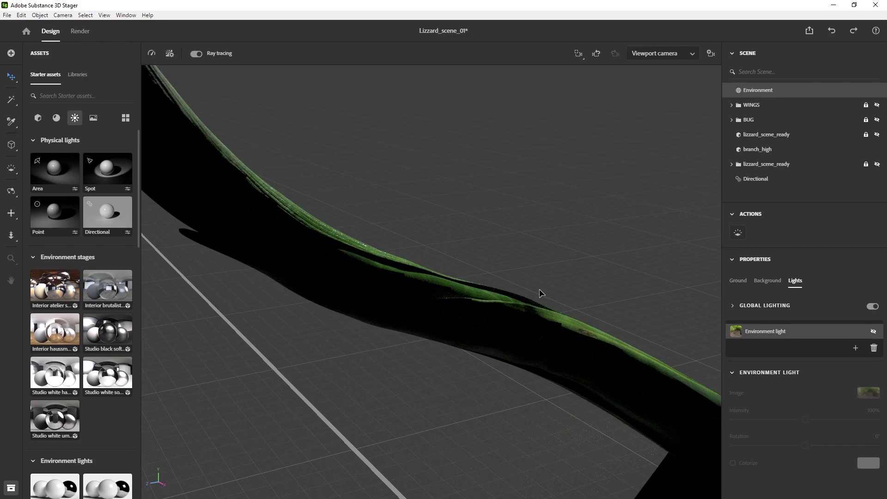
{"action": "left_click_drag", "start_coordinate": [548, 264], "coordinate": [555, 189], "text": "alt"}
{"action": "left_click", "coordinate": [554, 181]}
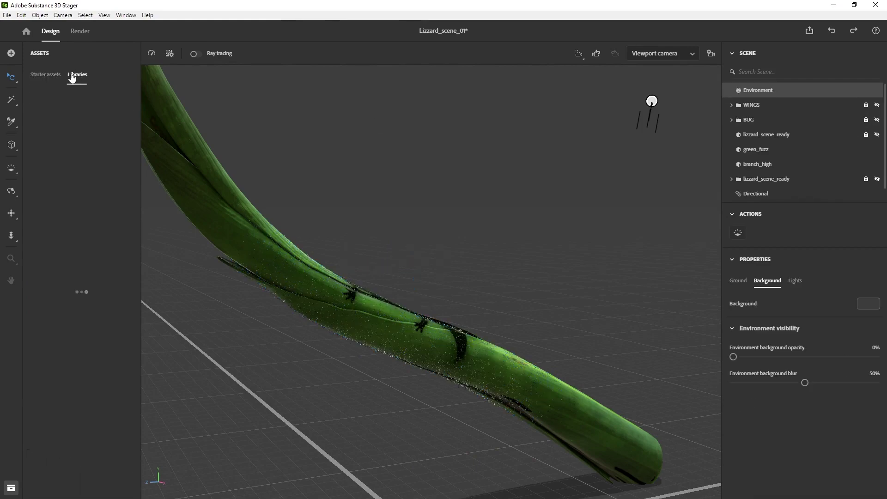
Step: Select the green_fuzz object and add a camera to the scene
{"action": "left_click", "coordinate": [757, 148]}
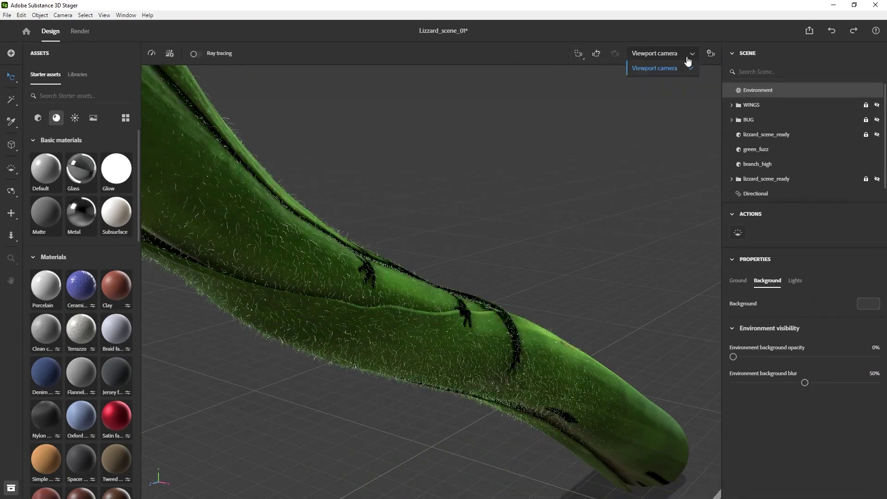
{"action": "left_click", "coordinate": [712, 54]}
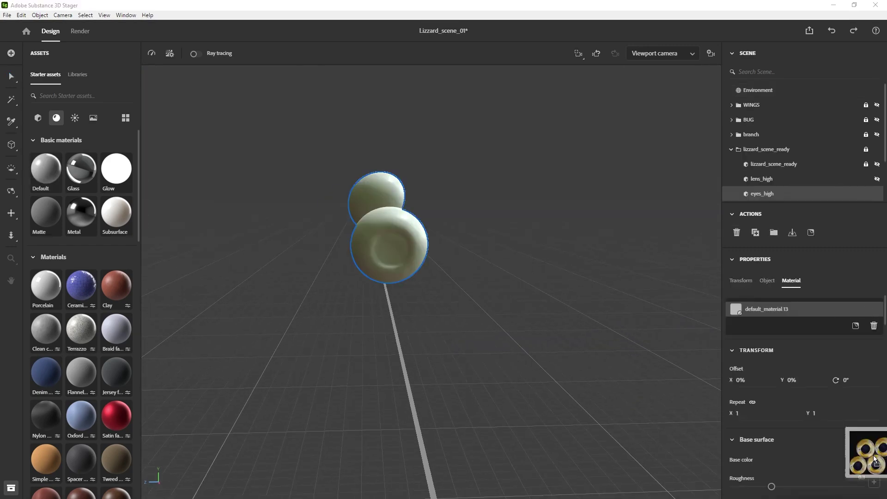
Step: Put the eye texture on eyes_high Base color and give lens_high the Water material
{"action": "left_click_drag", "start_coordinate": [875, 460], "coordinate": [875, 460]}
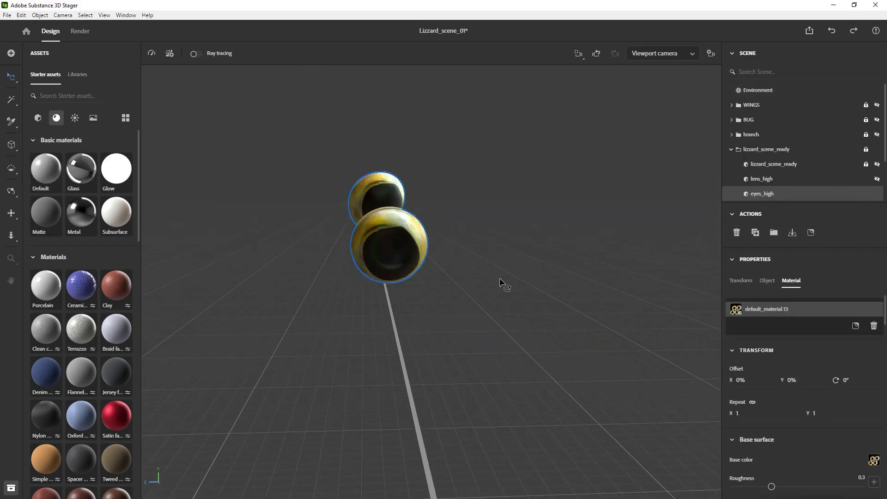
{"action": "left_click_drag", "start_coordinate": [504, 283], "coordinate": [434, 218], "text": "alt"}
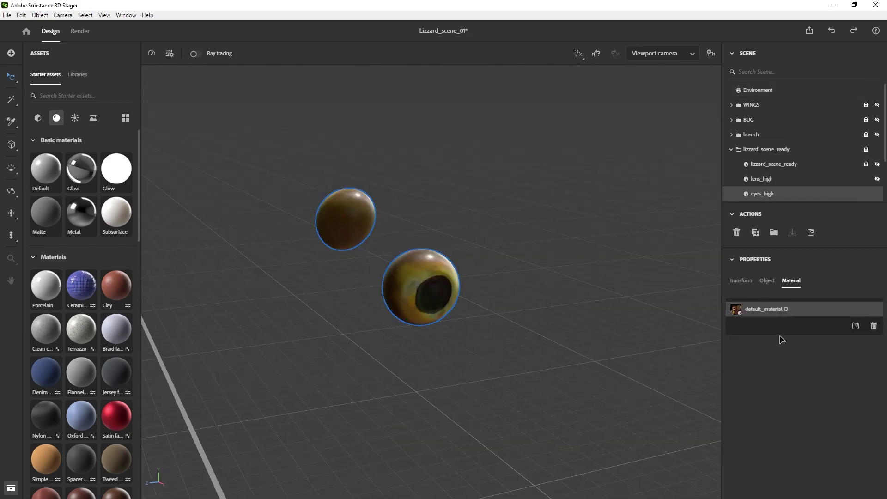
{"action": "left_click", "coordinate": [814, 180]}
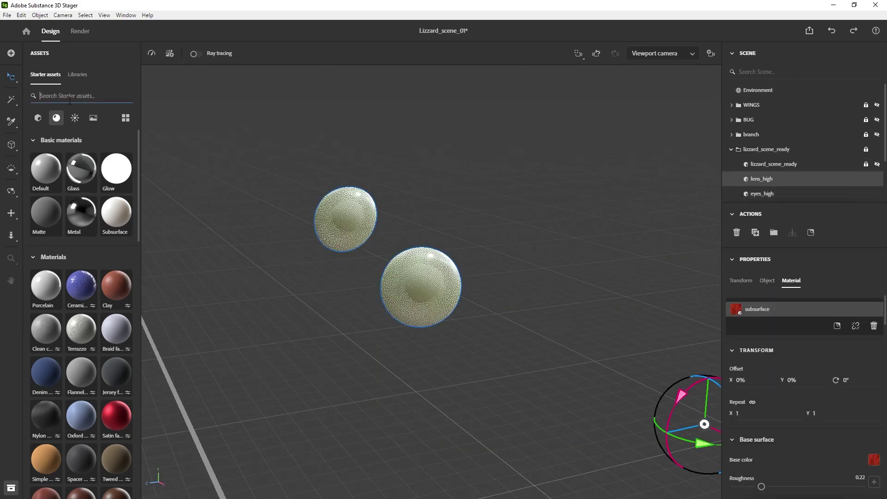
{"action": "type", "text": "wat"}
{"action": "left_click_drag", "start_coordinate": [46, 169], "coordinate": [444, 296]}
{"action": "scroll", "coordinate": [432, 257], "scroll_direction": "up", "scroll_amount": 5}
{"action": "left_click_drag", "start_coordinate": [431, 258], "coordinate": [346, 273], "text": "alt"}
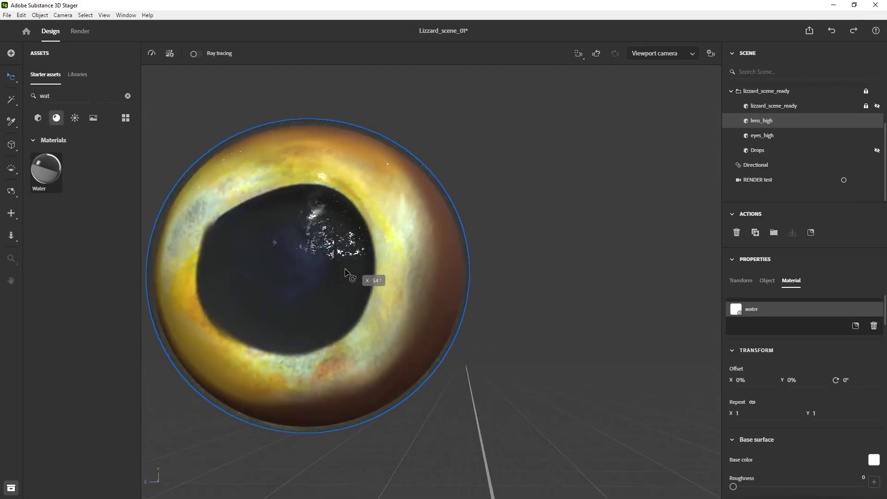
{"action": "scroll", "coordinate": [481, 263], "scroll_direction": "down", "scroll_amount": 5}
{"action": "left_click_drag", "start_coordinate": [481, 263], "coordinate": [509, 259], "text": "alt"}
Step: Unhide lizzard_scene_ready so the lizard body shows again
{"action": "left_click", "coordinate": [877, 105]}
{"action": "left_click_drag", "start_coordinate": [593, 240], "coordinate": [545, 252], "text": "alt"}
{"action": "left_click", "coordinate": [762, 135]}
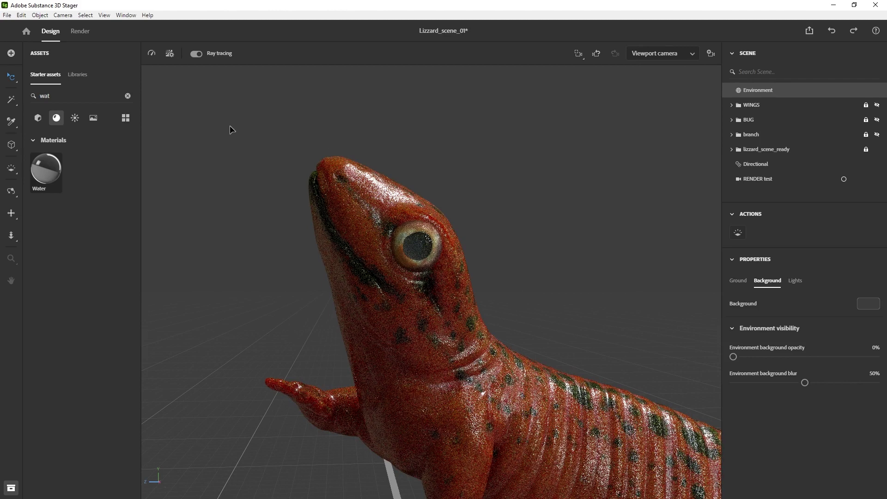
Step: Change the lens_high eye lens index of refraction from 1.33 to 1.82
{"action": "left_click", "coordinate": [196, 54]}
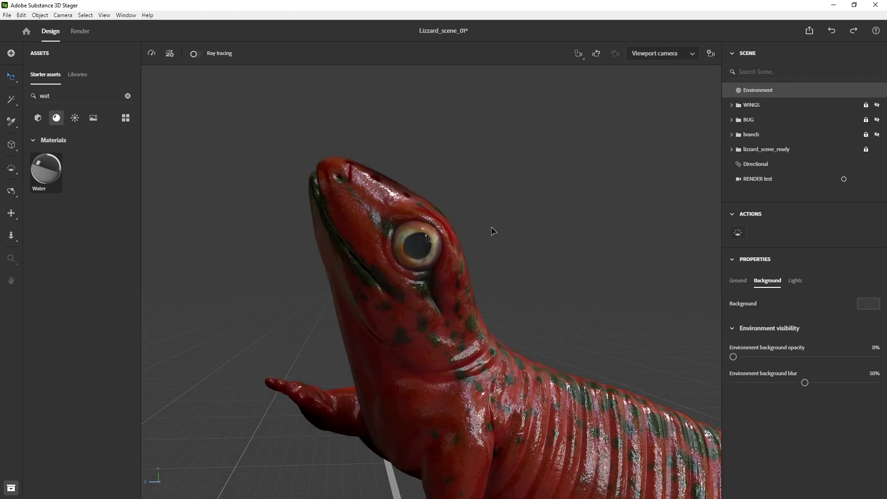
{"action": "mouse_move", "coordinate": [493, 230]}
{"action": "left_mouse_down", "text": "alt"}
{"action": "mouse_move", "coordinate": [466, 271]}
{"action": "mouse_move", "coordinate": [504, 281]}
{"action": "mouse_move", "coordinate": [531, 217]}
{"action": "mouse_move", "coordinate": [545, 228]}
{"action": "mouse_move", "coordinate": [430, 289]}
{"action": "left_mouse_up", "text": "alt"}
{"action": "left_click", "coordinate": [761, 194]}
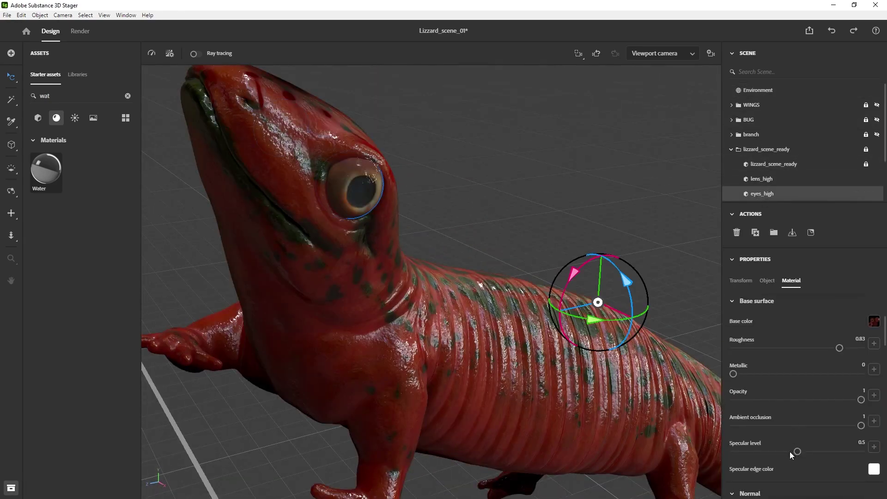
{"action": "left_click_drag", "start_coordinate": [550, 213], "coordinate": [329, 196]}
{"action": "scroll", "coordinate": [328, 196], "scroll_direction": "up", "scroll_amount": 8}
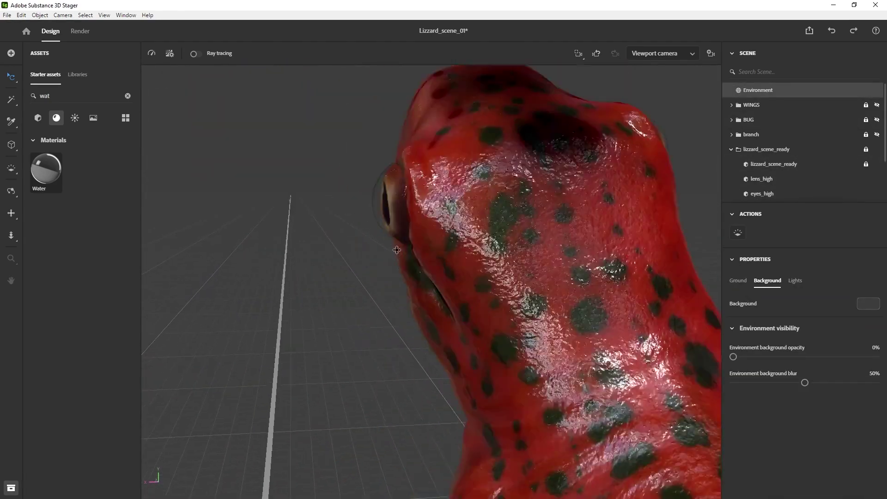
{"action": "left_click", "coordinate": [356, 206]}
{"action": "scroll", "coordinate": [778, 404], "scroll_direction": "down", "scroll_amount": 5}
{"action": "scroll", "coordinate": [775, 406], "scroll_direction": "down", "scroll_amount": 10}
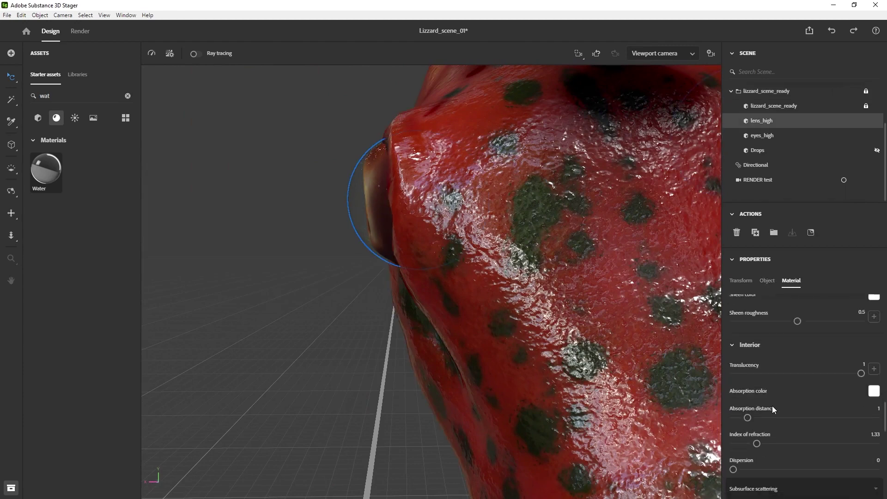
{"action": "left_click_drag", "start_coordinate": [601, 323], "coordinate": [346, 127]}
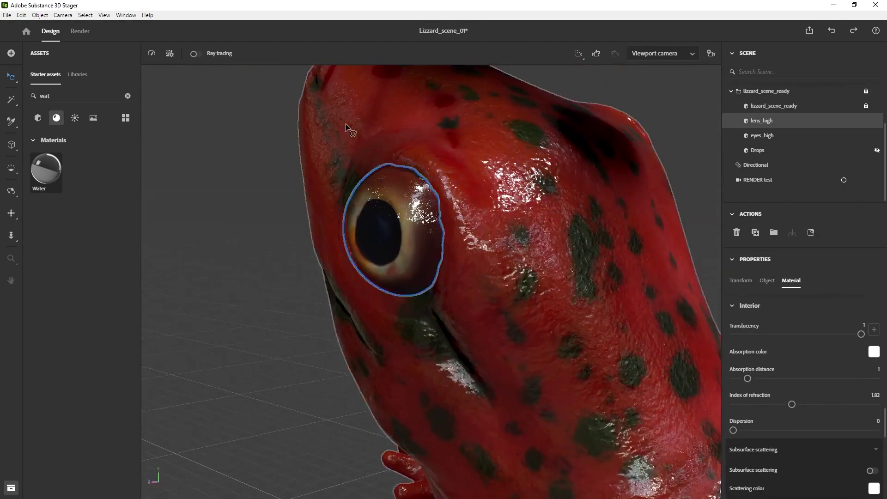
{"action": "scroll", "coordinate": [443, 296], "scroll_direction": "down", "scroll_amount": 5}
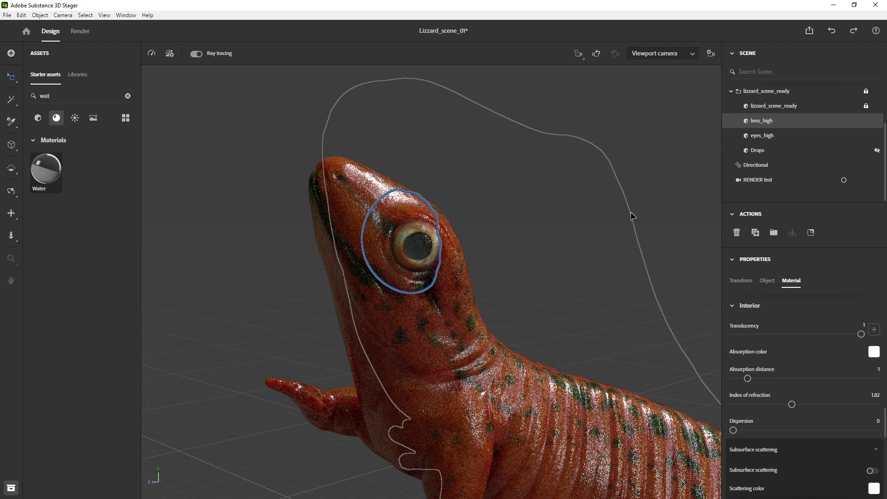
{"action": "left_click_drag", "start_coordinate": [632, 216], "coordinate": [195, 320]}
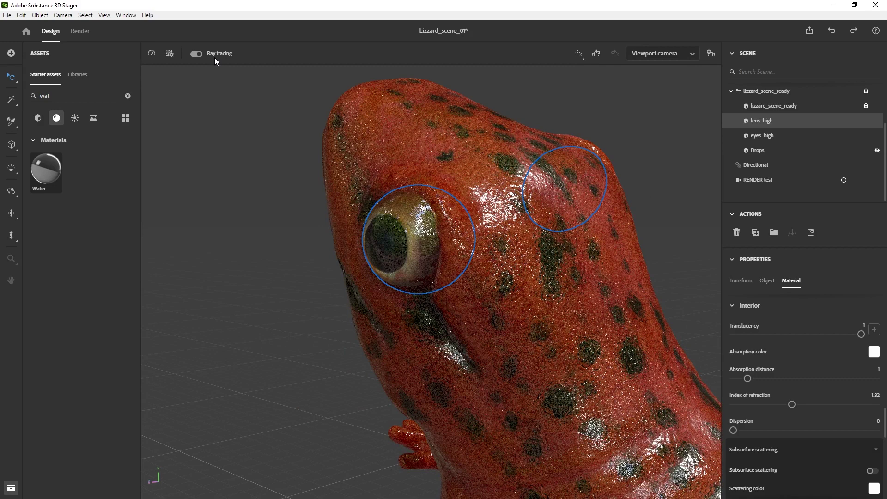
Step: Open Render Settings and switch the render method to Ray tracing
{"action": "left_click", "coordinate": [197, 54]}
{"action": "left_click", "coordinate": [170, 53]}
{"action": "left_click", "coordinate": [119, 88]}
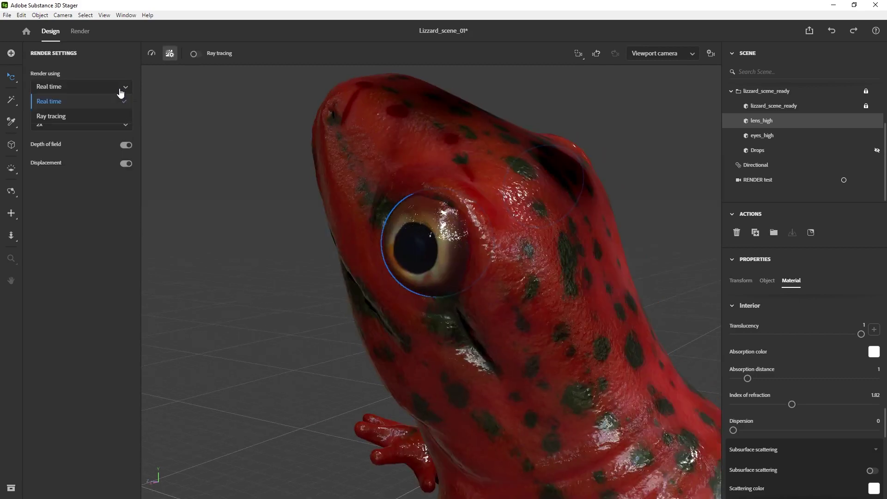
{"action": "left_click", "coordinate": [168, 122]}
{"action": "left_click", "coordinate": [194, 53]}
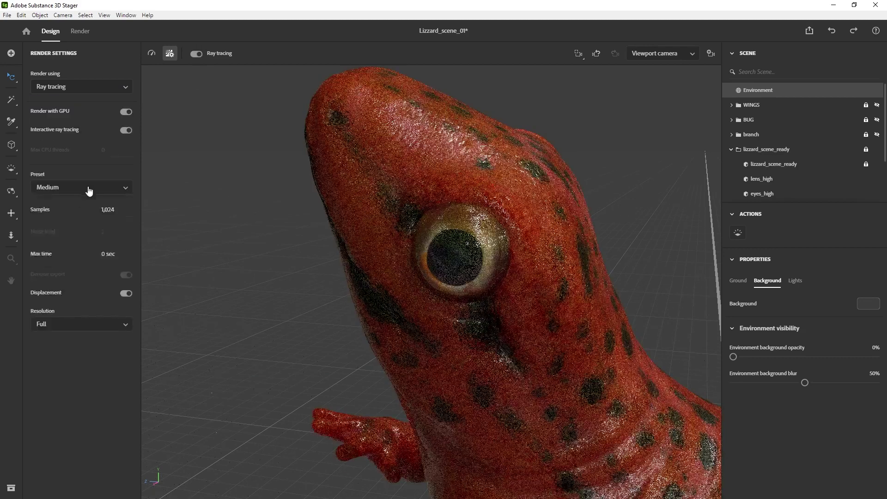
Step: Choose the Draft preset, turn off Displacement, then return to Real time
{"action": "left_click", "coordinate": [87, 188]}
{"action": "left_click", "coordinate": [76, 200]}
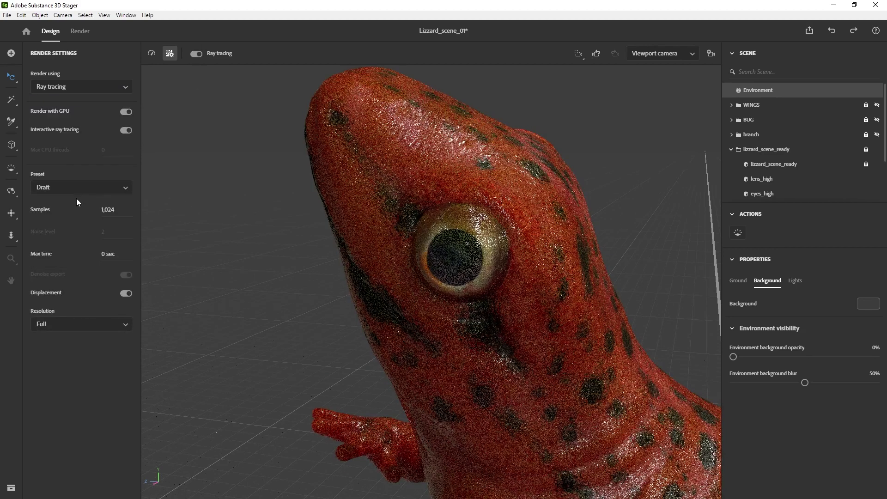
{"action": "left_click", "coordinate": [125, 294]}
{"action": "key", "text": "f"}
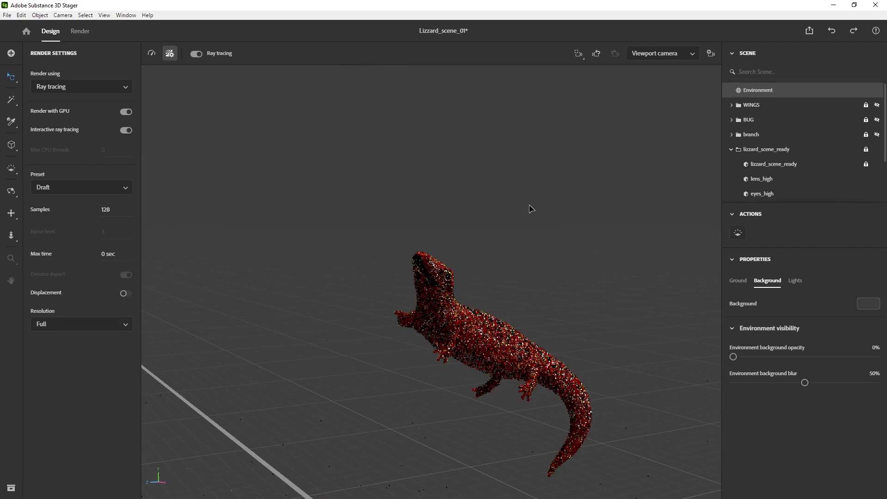
{"action": "left_click", "coordinate": [196, 54]}
{"action": "left_click", "coordinate": [125, 164]}
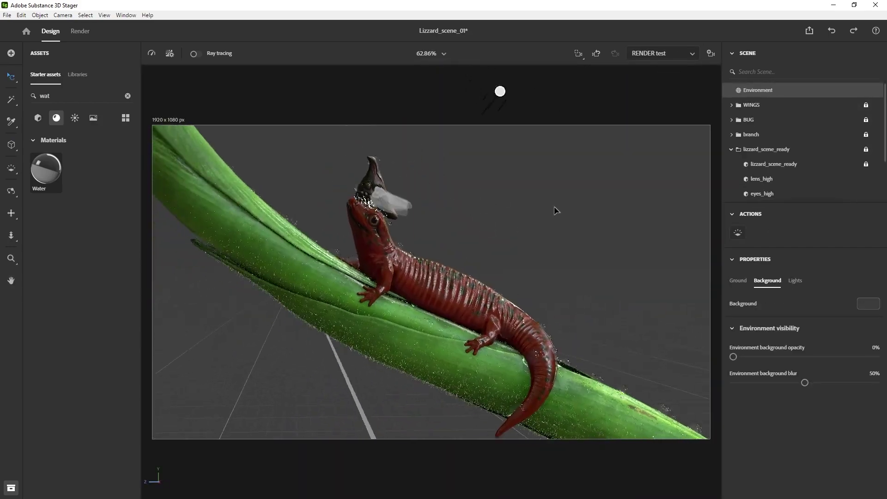
Step: Reframe the RENDER test camera shot, check its depth of field, and save with Ctrl+S
{"action": "mouse_move", "coordinate": [556, 211]}
{"action": "left_mouse_down"}
{"action": "mouse_move", "coordinate": [565, 252]}
{"action": "mouse_move", "coordinate": [591, 224]}
{"action": "mouse_move", "coordinate": [521, 221]}
{"action": "mouse_move", "coordinate": [578, 246]}
{"action": "mouse_move", "coordinate": [547, 212]}
{"action": "mouse_move", "coordinate": [555, 208]}
{"action": "left_mouse_up"}
{"action": "left_click", "coordinate": [732, 150]}
{"action": "left_click", "coordinate": [758, 179]}
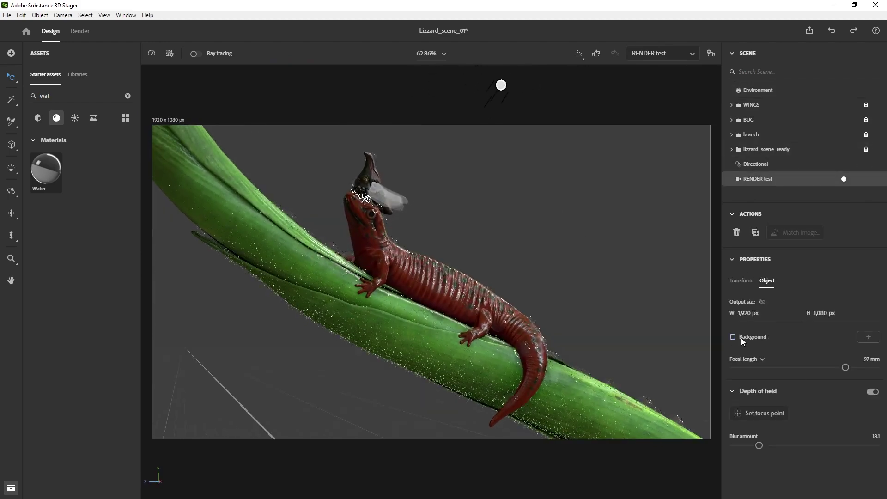
{"action": "left_click", "coordinate": [758, 90]}
{"action": "left_click", "coordinate": [170, 54]}
{"action": "key", "text": "ctrl+s"}
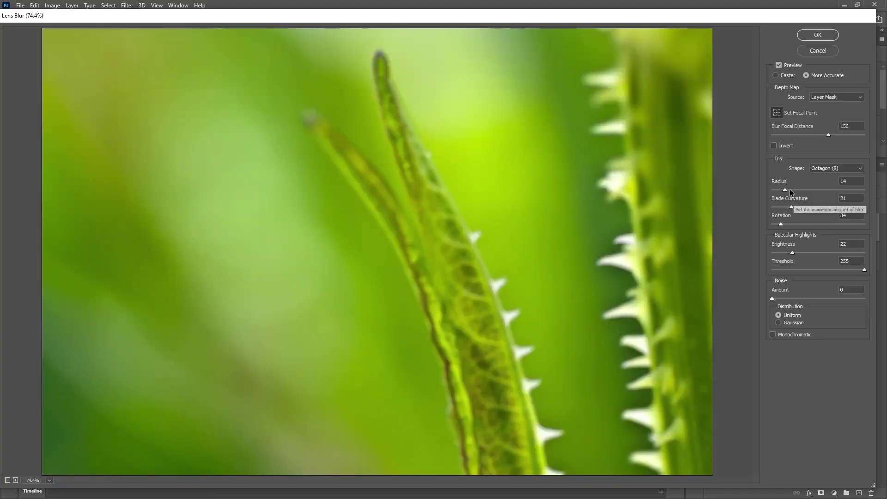
Step: Apply Lens Blur with Radius 51 to the green leaf photo layer
{"action": "left_click_drag", "start_coordinate": [789, 189], "coordinate": [819, 191]}
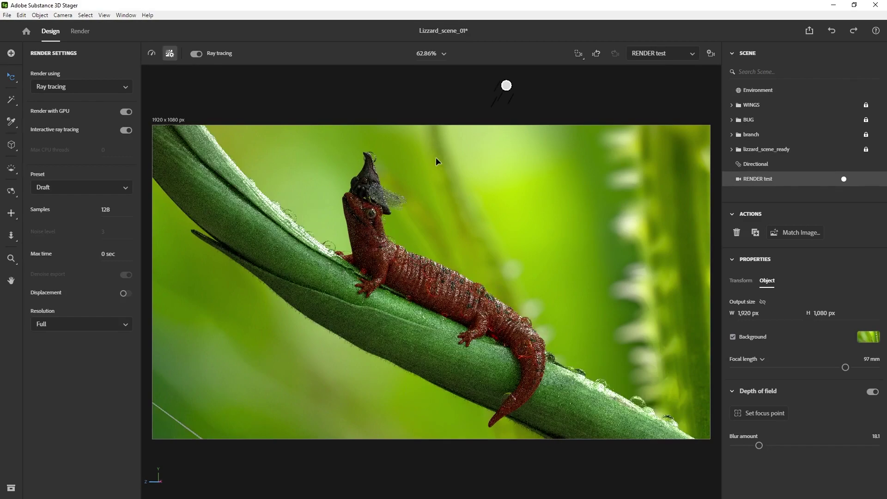
Step: Re-frame the RENDER test camera on the lizard and match its size and lights to the leaf background image
{"action": "left_click", "coordinate": [493, 168]}
{"action": "left_click", "coordinate": [502, 86]}
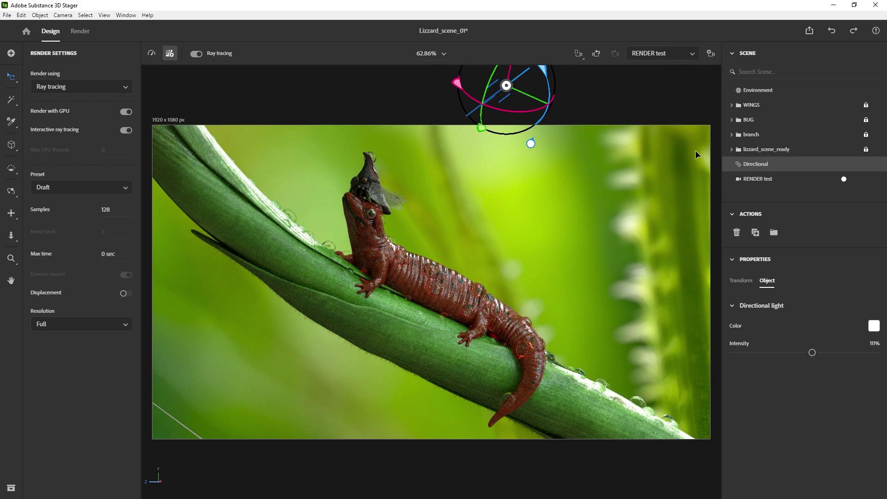
{"action": "left_click", "coordinate": [249, 74]}
{"action": "left_click", "coordinate": [197, 53]}
{"action": "left_click", "coordinate": [758, 179]}
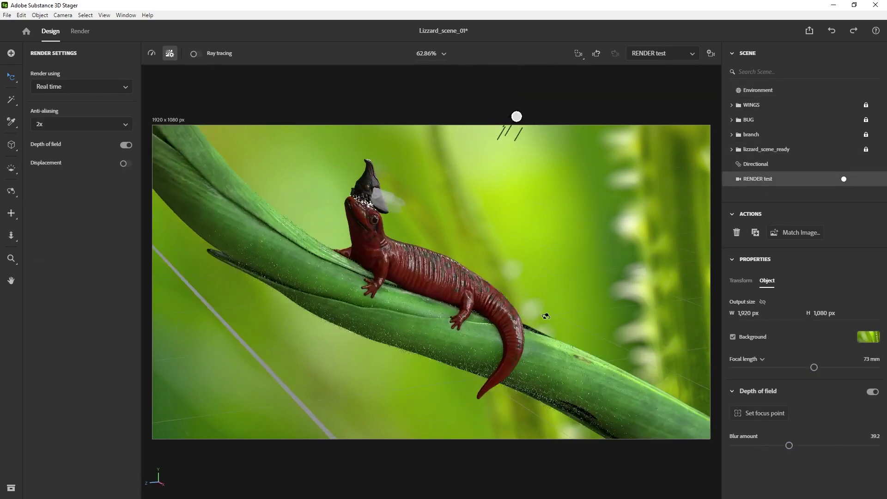
{"action": "left_click_drag", "start_coordinate": [546, 316], "coordinate": [529, 270]}
{"action": "left_click", "coordinate": [795, 233]}
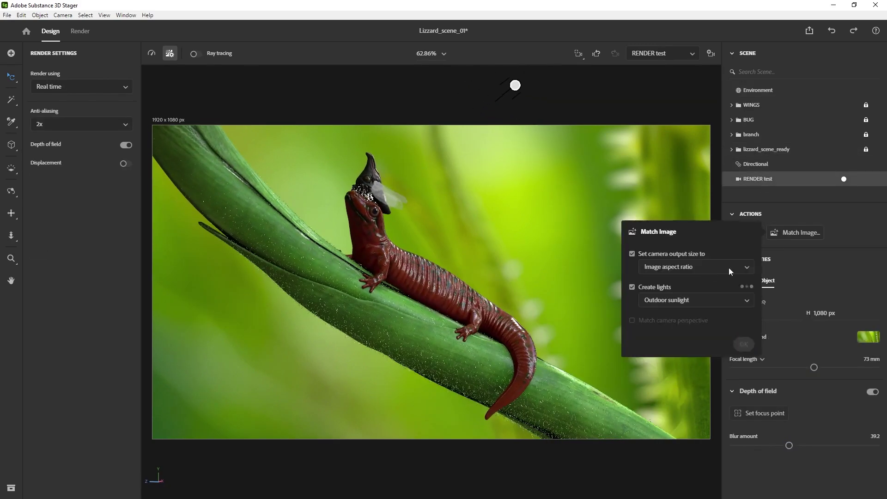
{"action": "left_click", "coordinate": [731, 315]}
{"action": "left_click", "coordinate": [697, 283]}
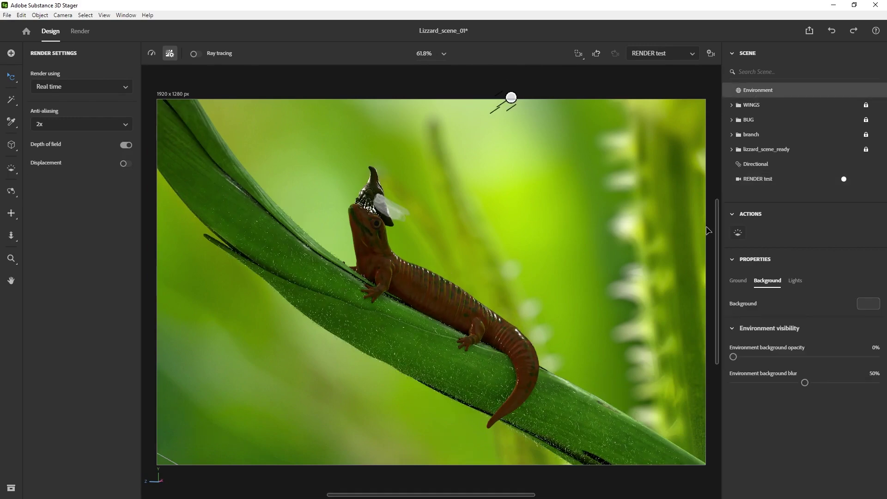
Step: Delete the Sun light and set the light colour to a warm beige
{"action": "left_click", "coordinate": [193, 53]}
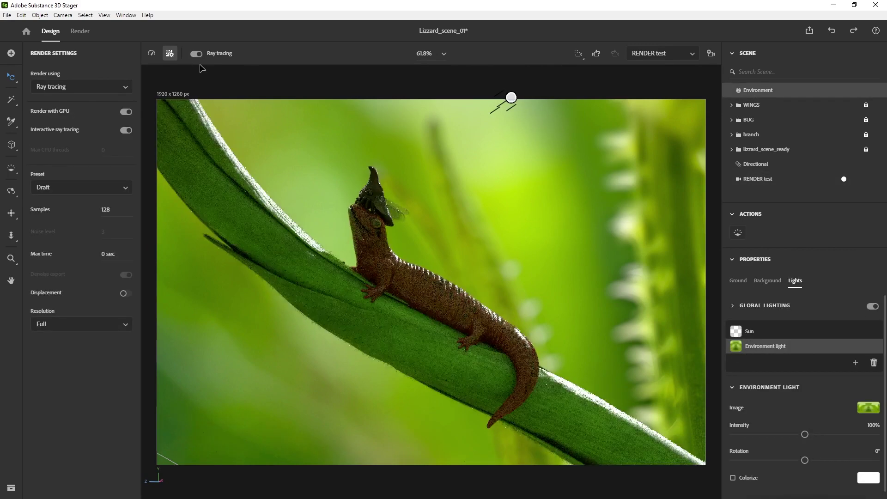
{"action": "left_click", "coordinate": [193, 53]}
{"action": "left_click", "coordinate": [169, 54]}
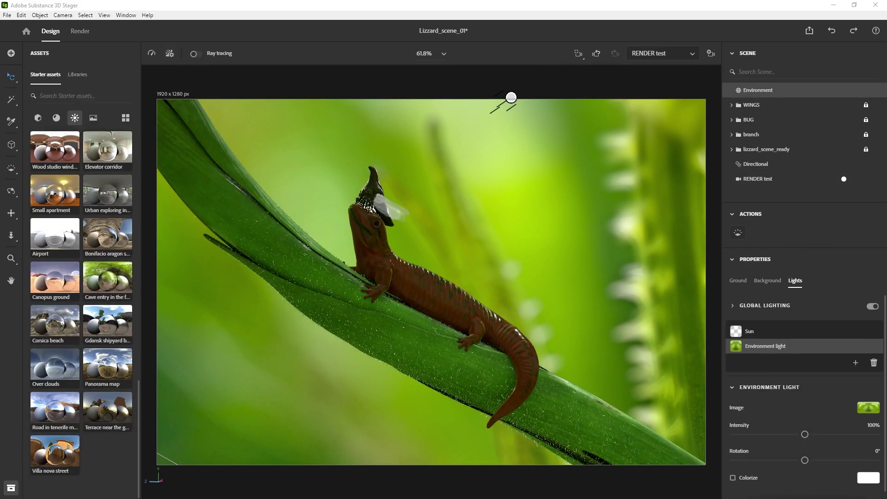
{"action": "left_click", "coordinate": [869, 408]}
{"action": "left_click", "coordinate": [511, 97]}
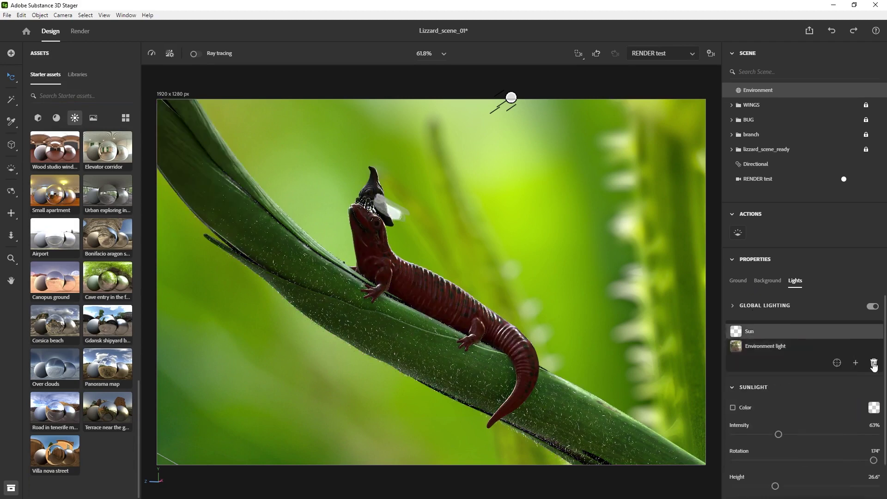
{"action": "left_click", "coordinate": [874, 326]}
{"action": "left_click", "coordinate": [863, 424]}
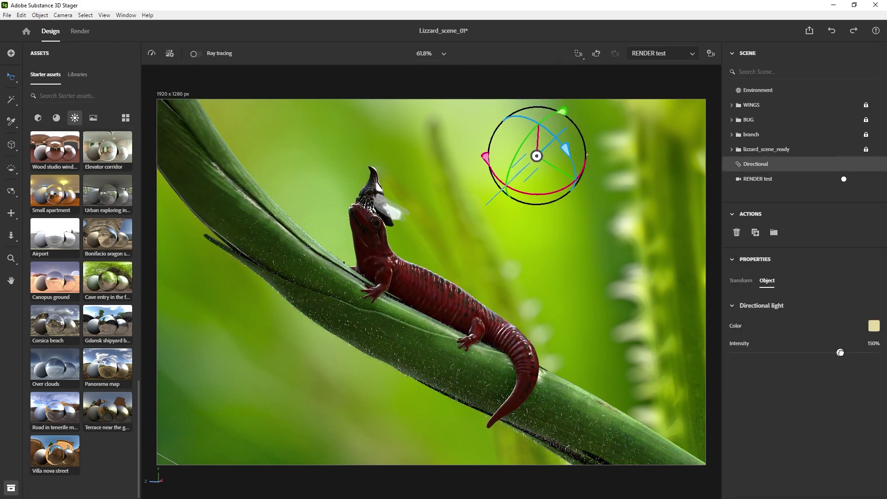
Step: Swing the directional light toward the upper right, checking it in the ray-traced preview
{"action": "left_click", "coordinate": [551, 223]}
{"action": "left_click", "coordinate": [196, 53]}
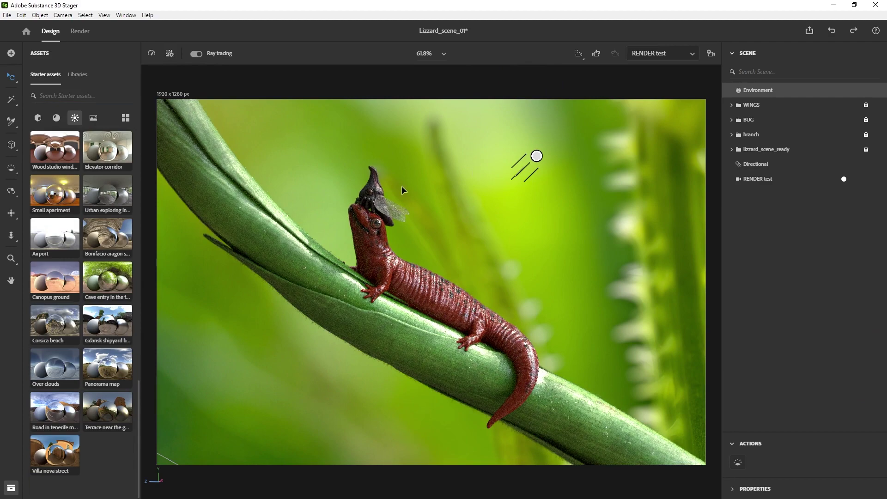
{"action": "mouse_move", "coordinate": [403, 188]}
{"action": "left_mouse_down"}
{"action": "mouse_move", "coordinate": [472, 198]}
{"action": "mouse_move", "coordinate": [406, 198]}
{"action": "left_mouse_up"}
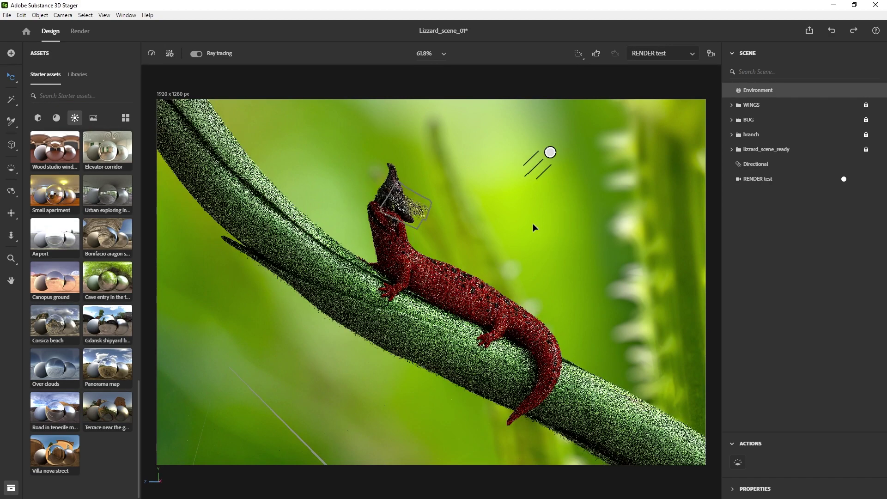
{"action": "left_click", "coordinate": [196, 54]}
Step: Add a Spot light over the lizard at 275% intensity and 48° outer angle, then hide it
{"action": "left_click", "coordinate": [733, 488]}
{"action": "mouse_move", "coordinate": [463, 195]}
{"action": "left_mouse_down"}
{"action": "mouse_move", "coordinate": [505, 198]}
{"action": "mouse_move", "coordinate": [550, 250]}
{"action": "left_mouse_up"}
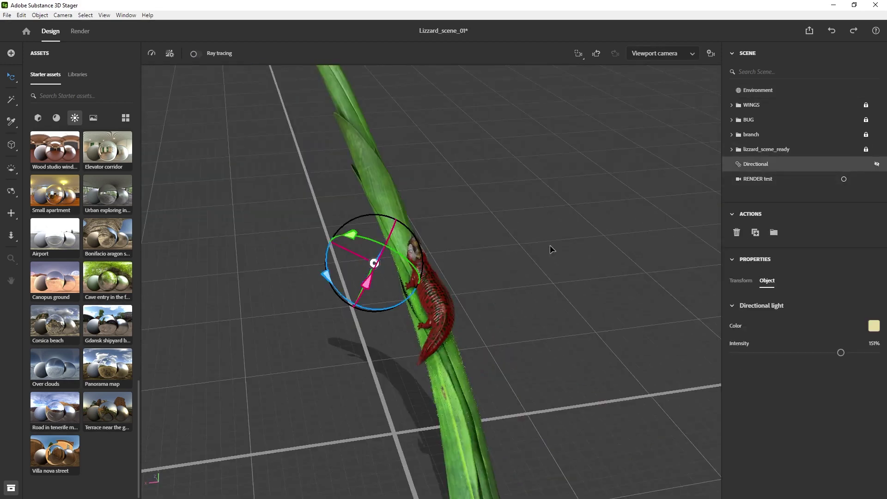
{"action": "left_click", "coordinate": [98, 173]}
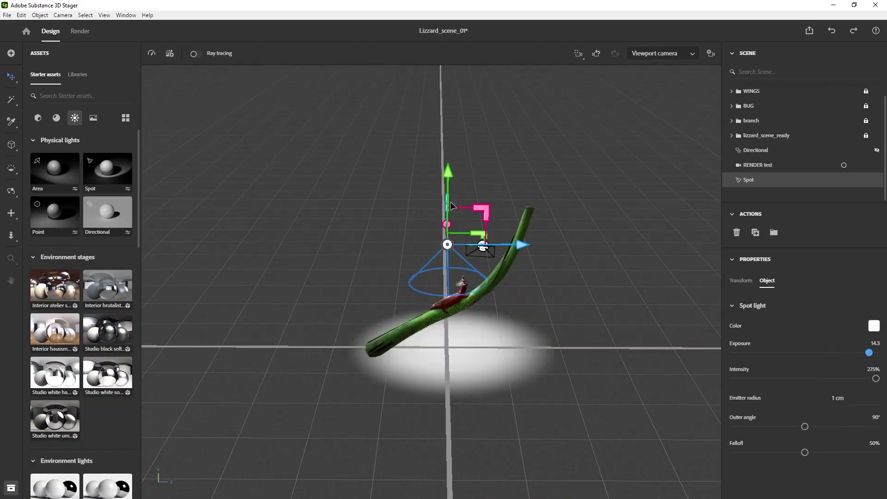
{"action": "left_click_drag", "start_coordinate": [482, 244], "coordinate": [450, 214]}
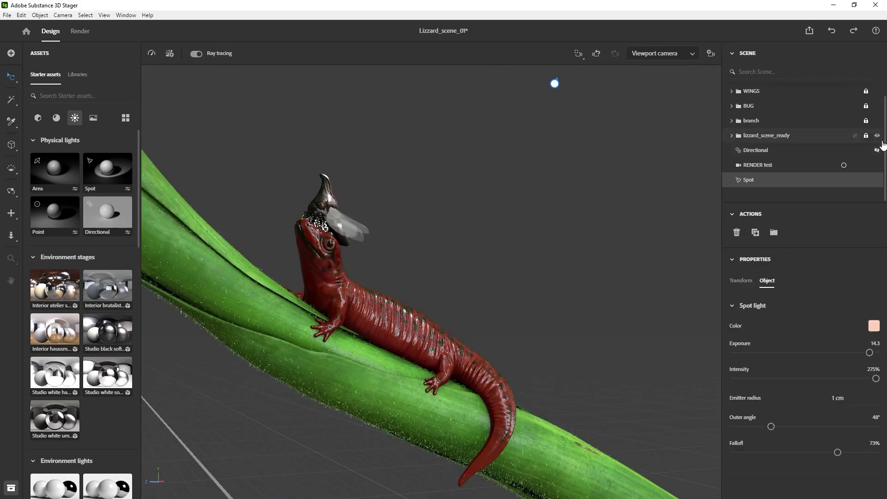
{"action": "left_click", "coordinate": [196, 54]}
{"action": "left_click", "coordinate": [877, 179]}
Step: Lower the directional light to 127% and return to the RENDER test camera view
{"action": "left_click", "coordinate": [877, 150]}
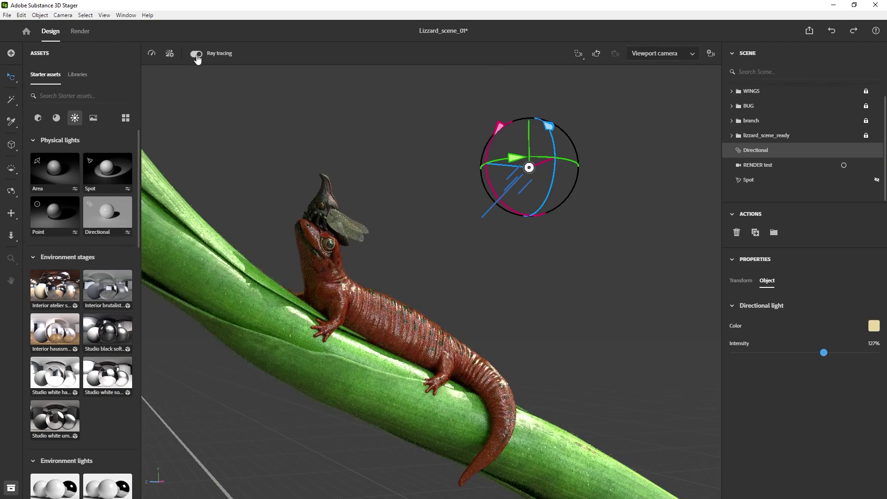
{"action": "left_click", "coordinate": [195, 54]}
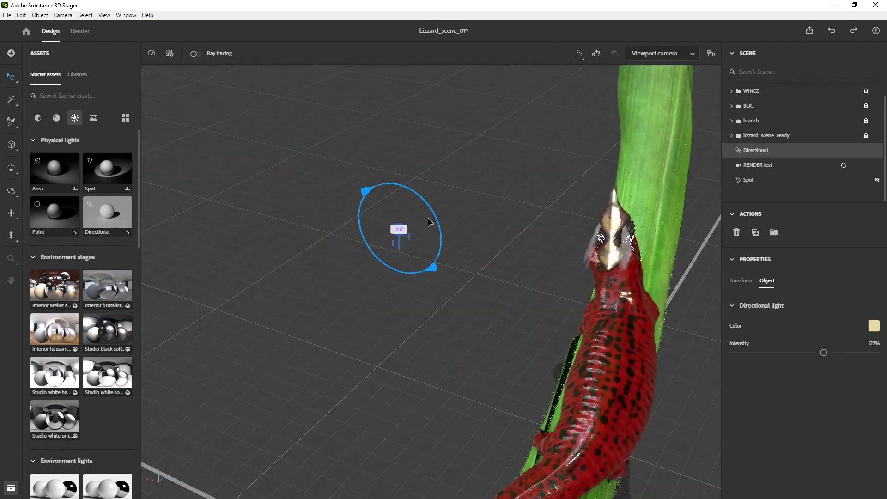
{"action": "left_click", "coordinate": [662, 53]}
{"action": "left_click", "coordinate": [656, 86]}
{"action": "left_click", "coordinate": [580, 55]}
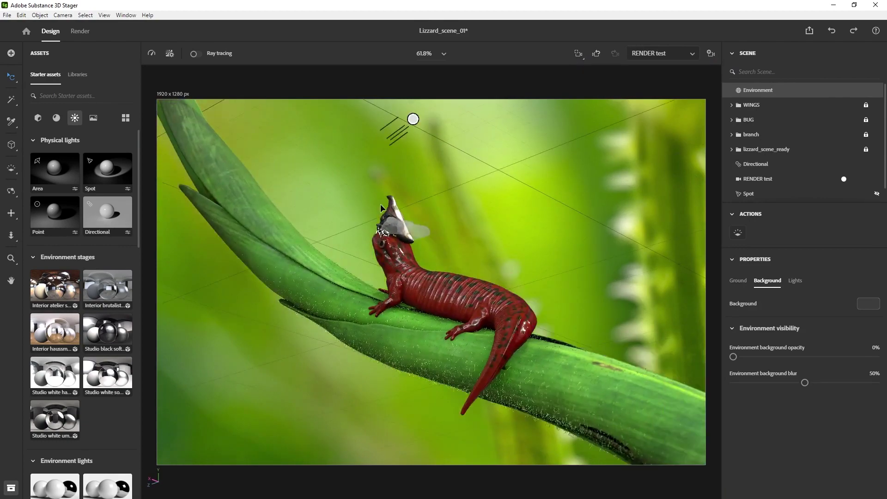
{"action": "left_click", "coordinate": [758, 179]}
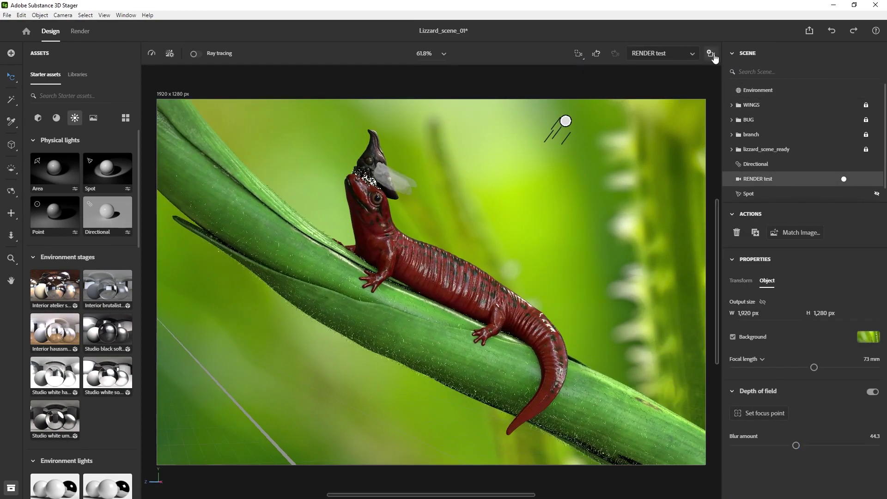
Step: Name the new camera 'Closeup', frame the lizard and set a 100 mm focal length
{"action": "type", "text": "Closeup"}
{"action": "key", "text": "Return"}
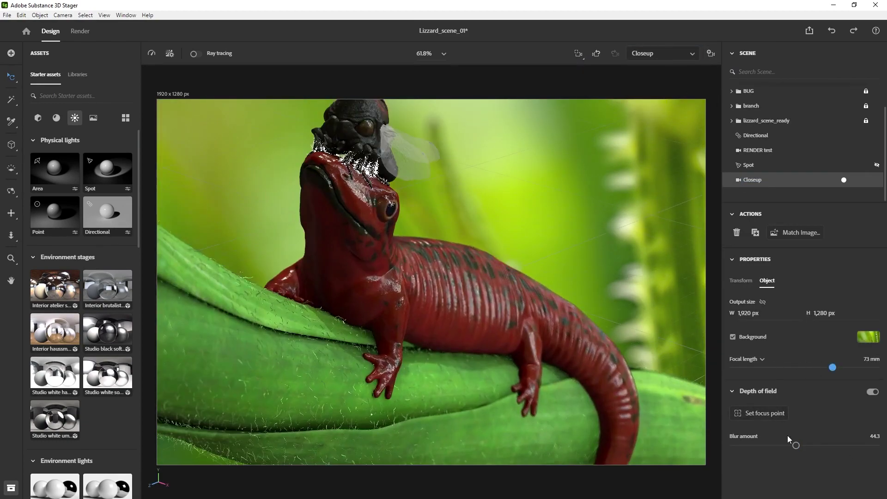
{"action": "left_click_drag", "start_coordinate": [796, 446], "coordinate": [807, 446]}
{"action": "left_click_drag", "start_coordinate": [642, 300], "coordinate": [593, 256]}
{"action": "left_click_drag", "start_coordinate": [807, 446], "coordinate": [883, 445]}
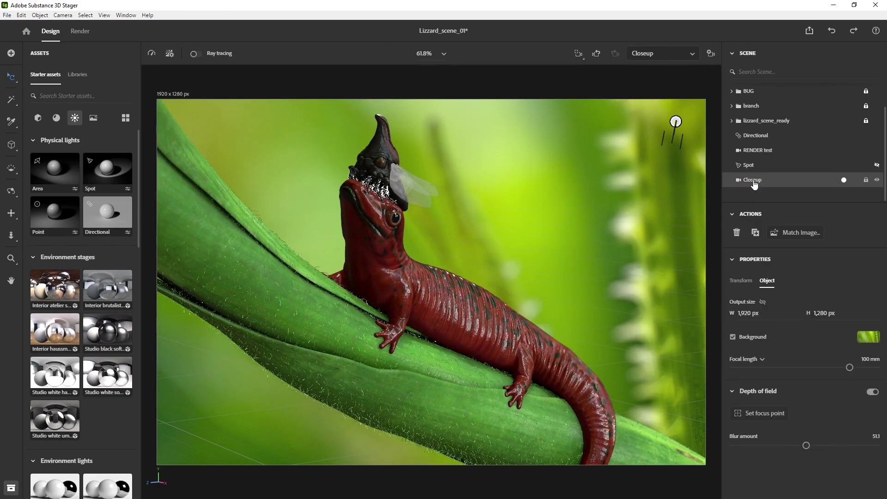
Step: Duplicate it into a second close-up on the lizard's head and bug, blur reduced to 13.6
{"action": "key", "text": "ctrl+d"}
{"action": "left_click_drag", "start_coordinate": [569, 371], "coordinate": [590, 284]}
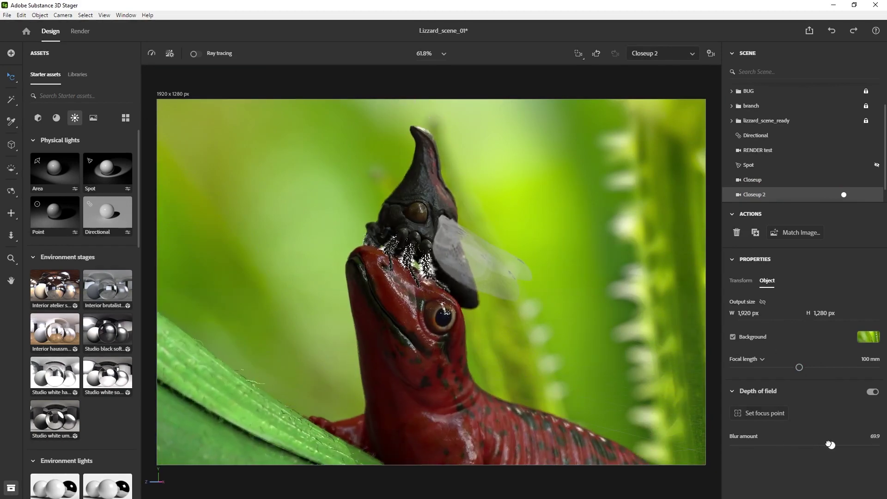
{"action": "left_click_drag", "start_coordinate": [830, 445], "coordinate": [760, 445]}
{"action": "left_click", "coordinate": [196, 54]}
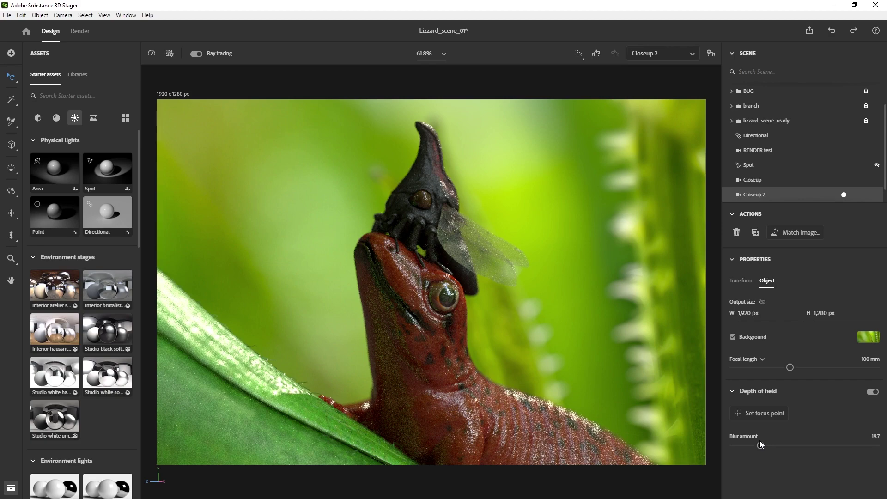
{"action": "left_click_drag", "start_coordinate": [760, 442], "coordinate": [752, 446]}
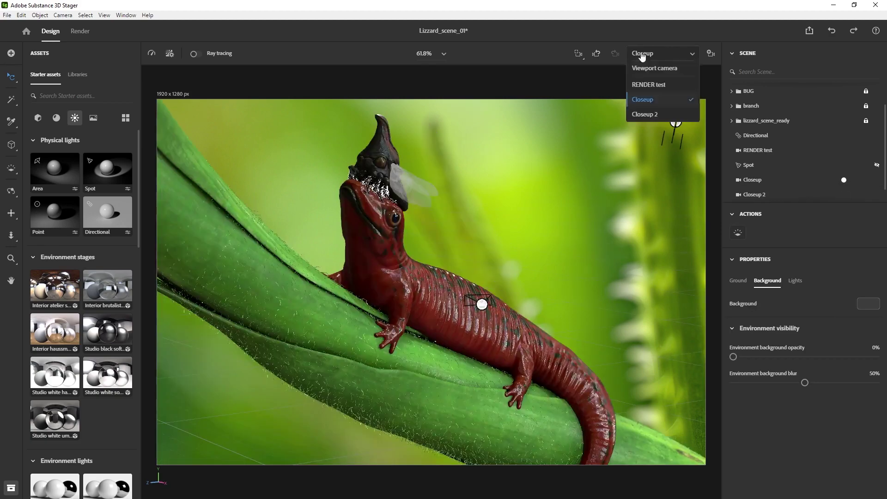
Step: Add another camera from the wide view and frame the bug's head up close
{"action": "left_click", "coordinate": [659, 70]}
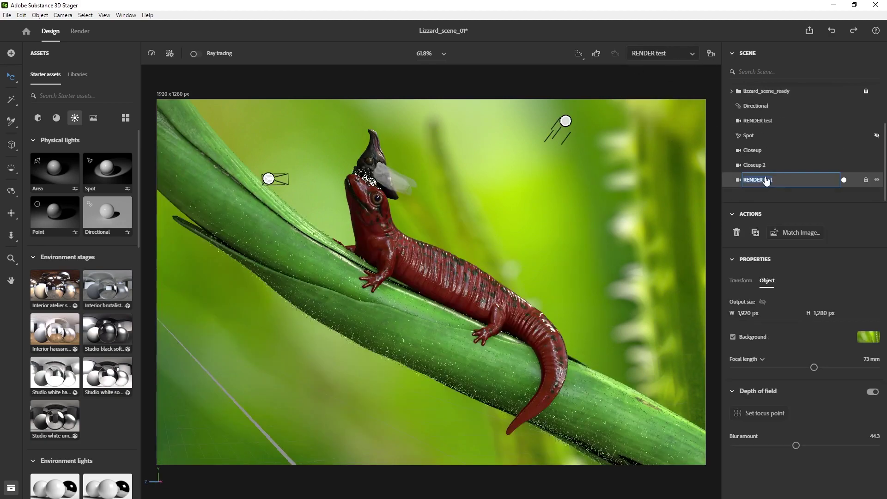
{"action": "left_click_drag", "start_coordinate": [490, 240], "coordinate": [492, 216], "text": "alt"}
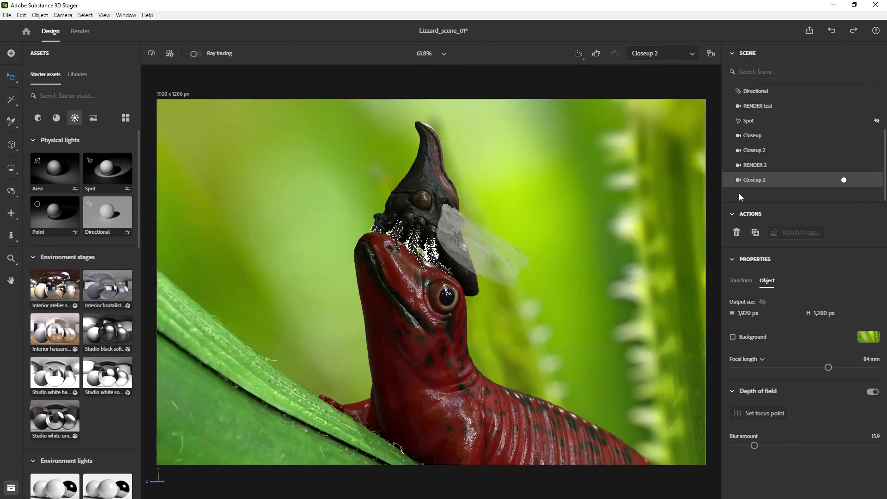
{"action": "left_click_drag", "start_coordinate": [490, 240], "coordinate": [527, 275], "text": "alt"}
{"action": "scroll", "coordinate": [476, 312], "scroll_direction": "up", "scroll_amount": 5}
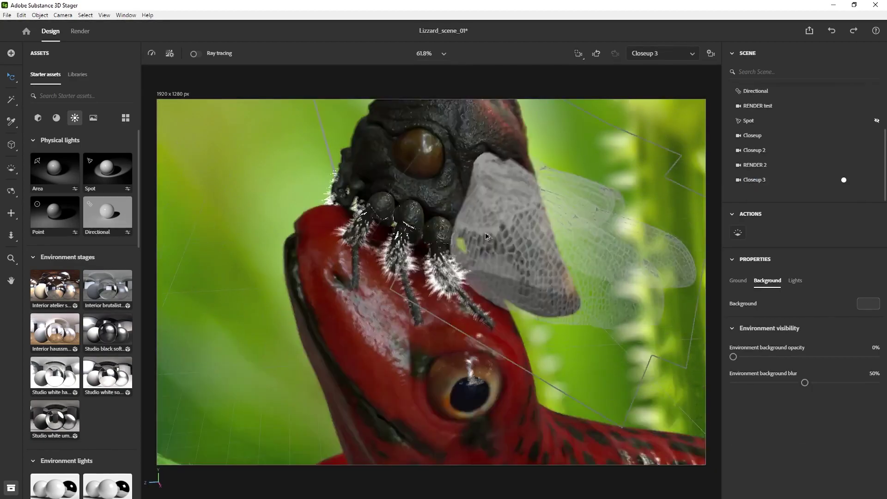